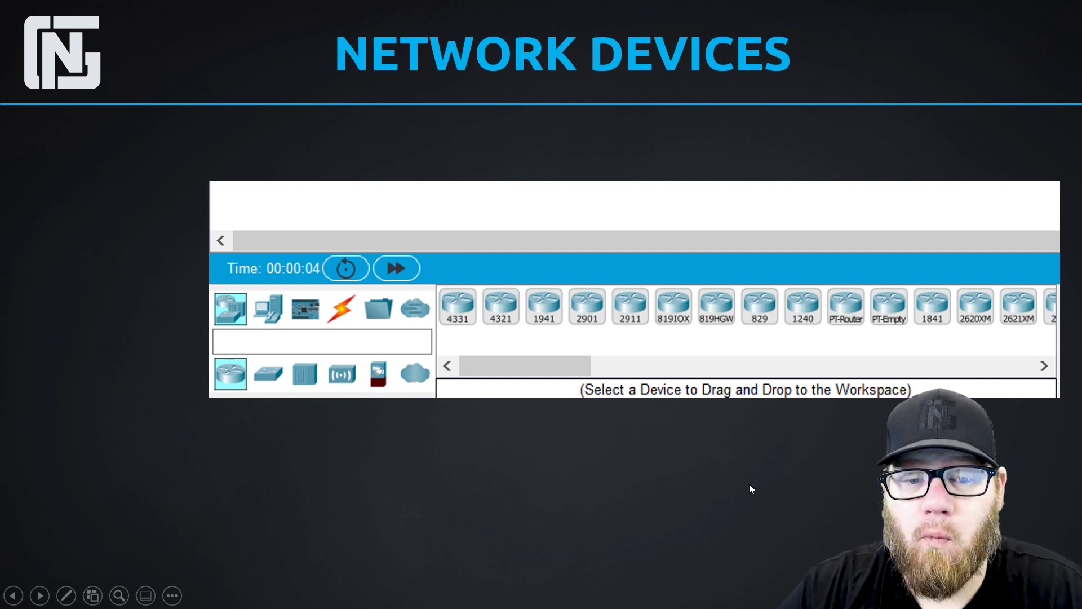
- Advance the slide animations to show the yellow Network Devices label and the arrow to the device icons
key(Right)
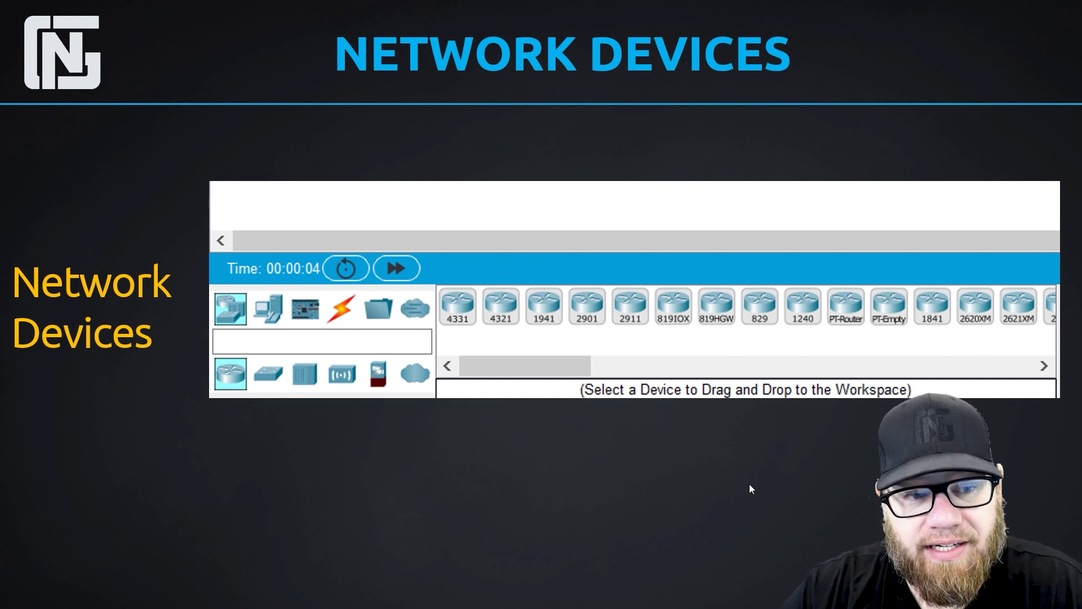
key(Right)
key(Right)
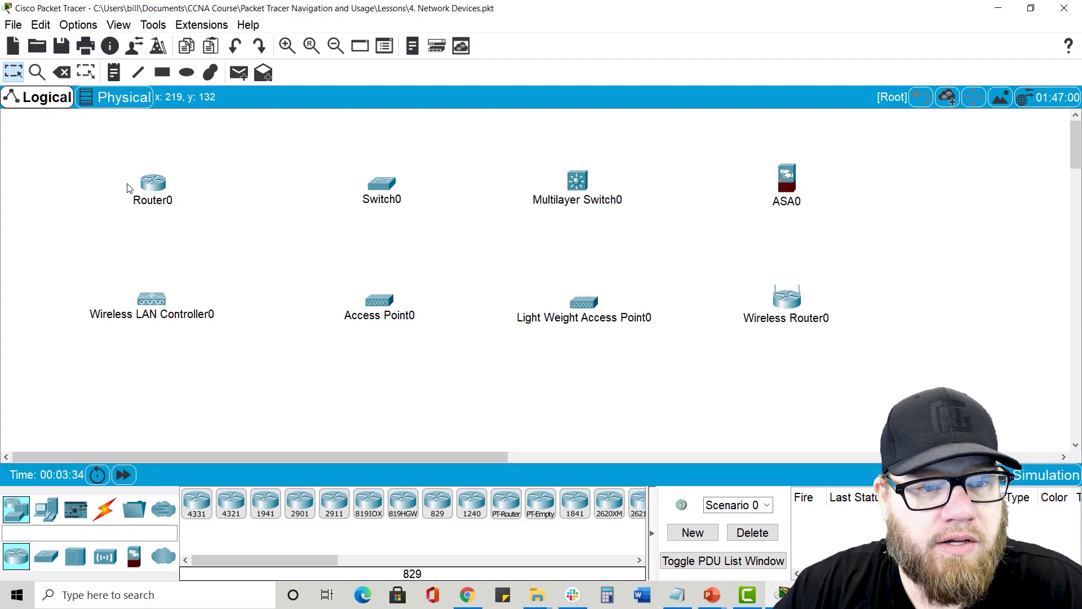
- Open Router0's window maximized on the Physical tab with the router chassis zoomed in
click(152, 184)
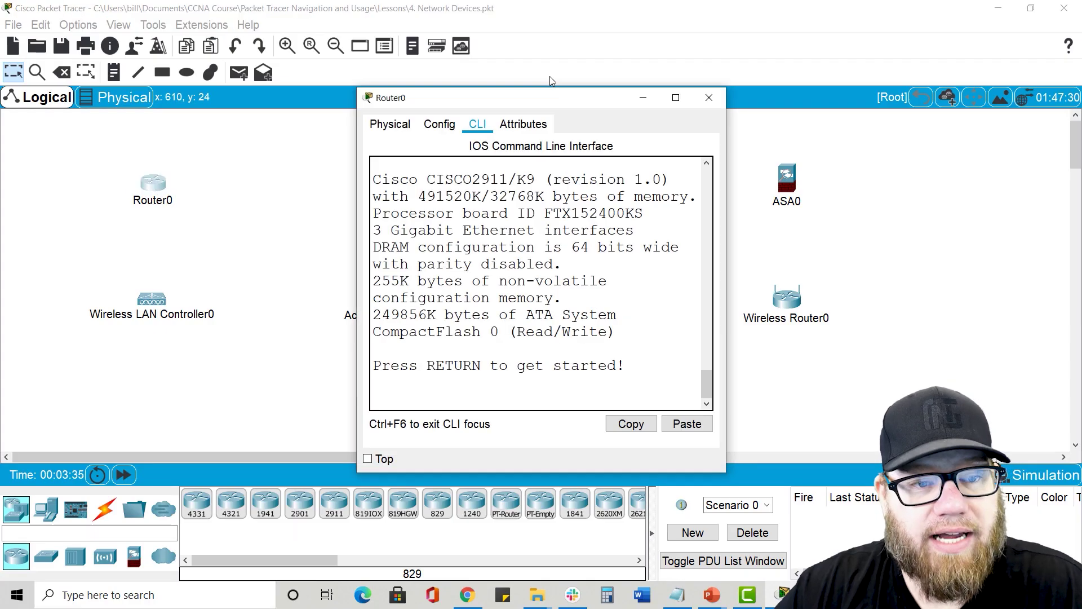
click(677, 98)
click(34, 34)
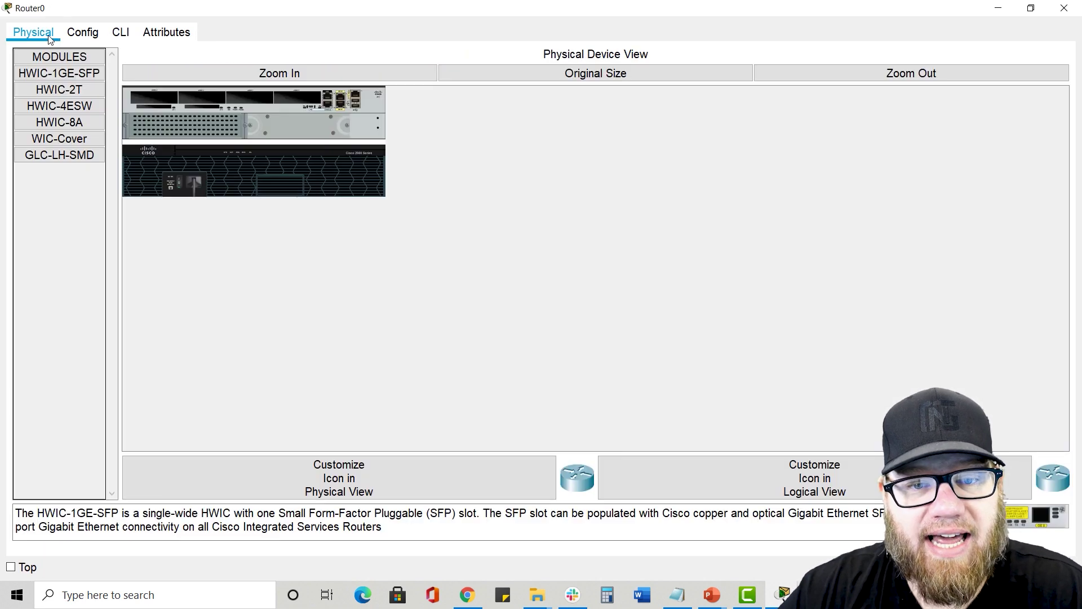
click(274, 76)
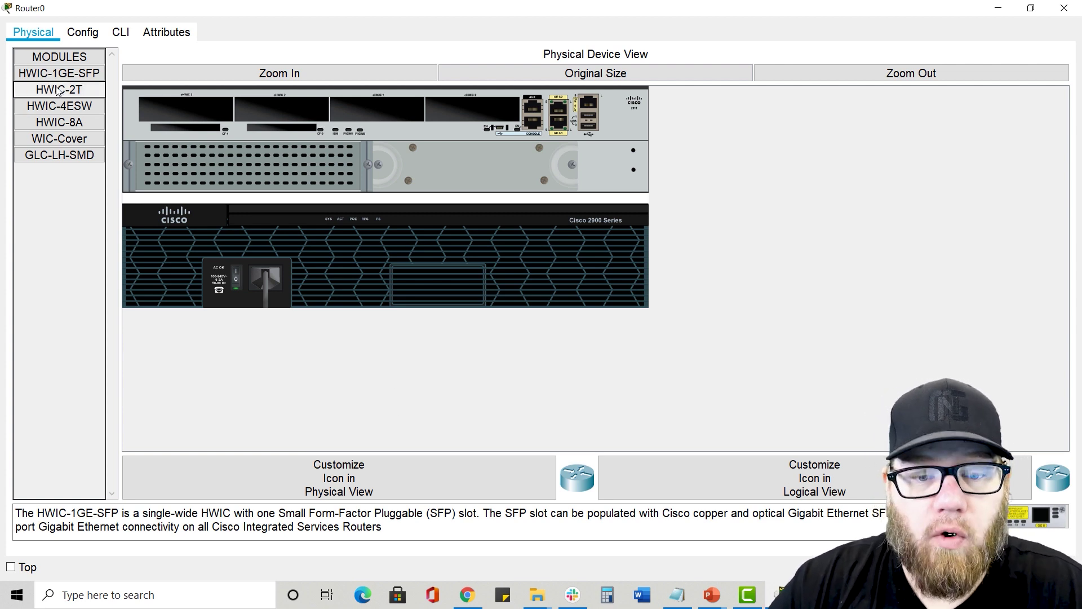
- Fit the HWIC-2T card into Router0's empty slot with the power switched off, then power back on
drag(58, 91, 475, 110)
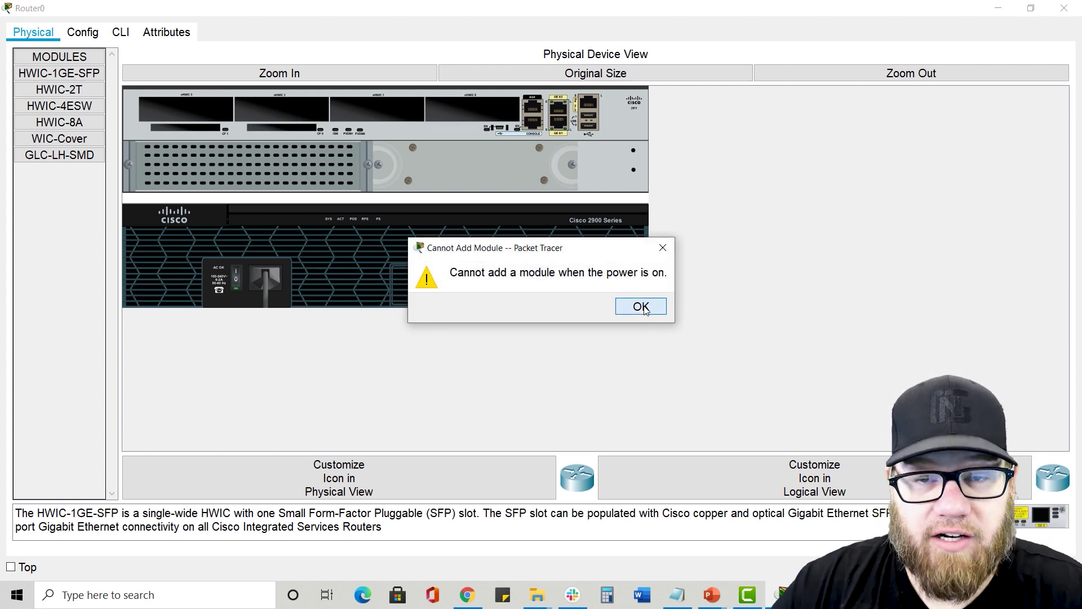
click(645, 310)
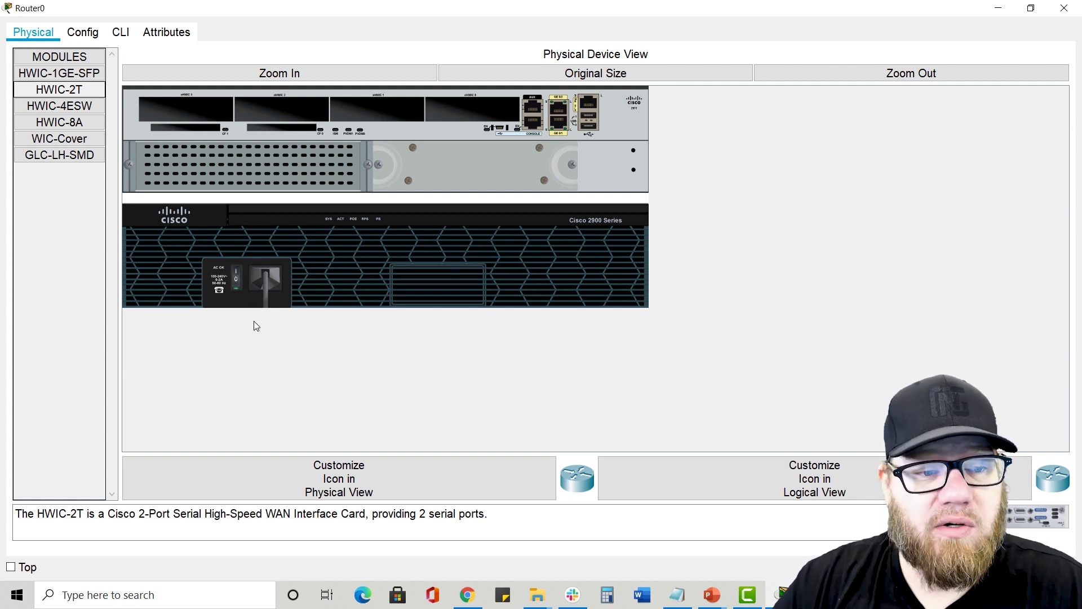
click(238, 280)
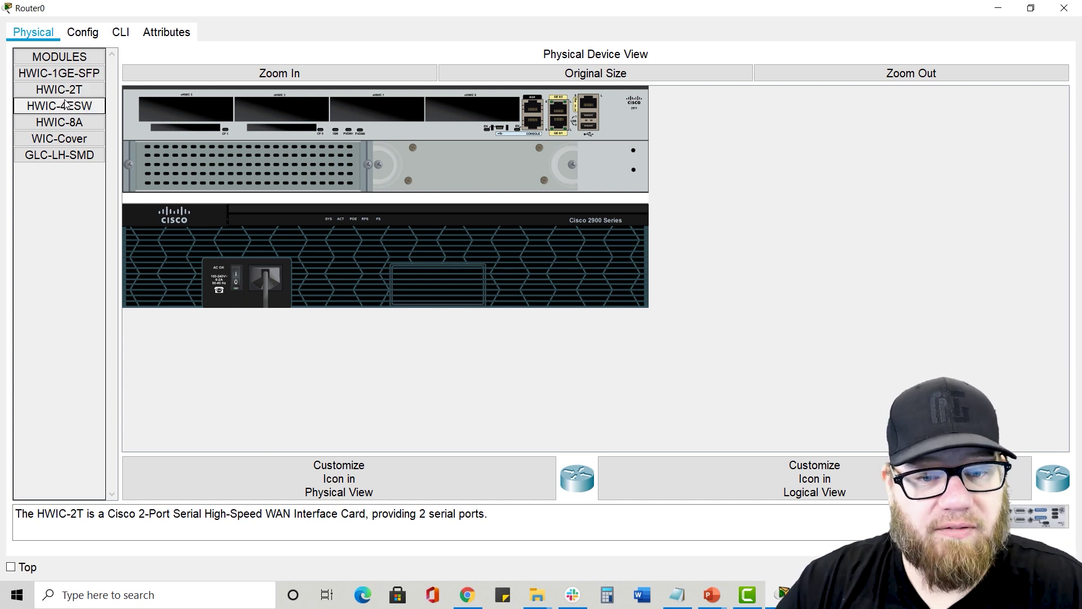
drag(60, 89, 473, 111)
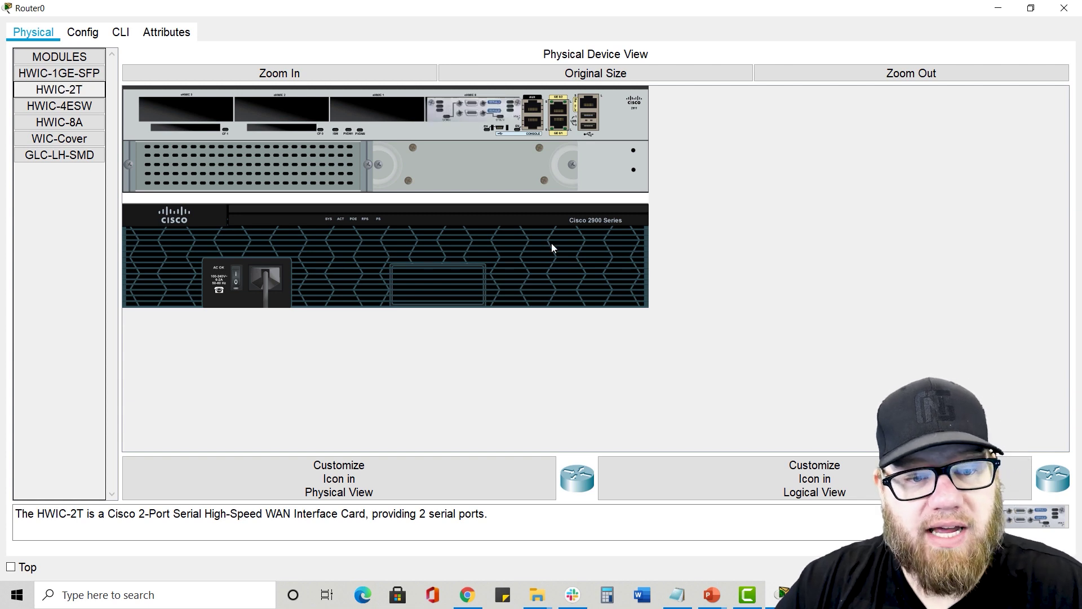
click(238, 273)
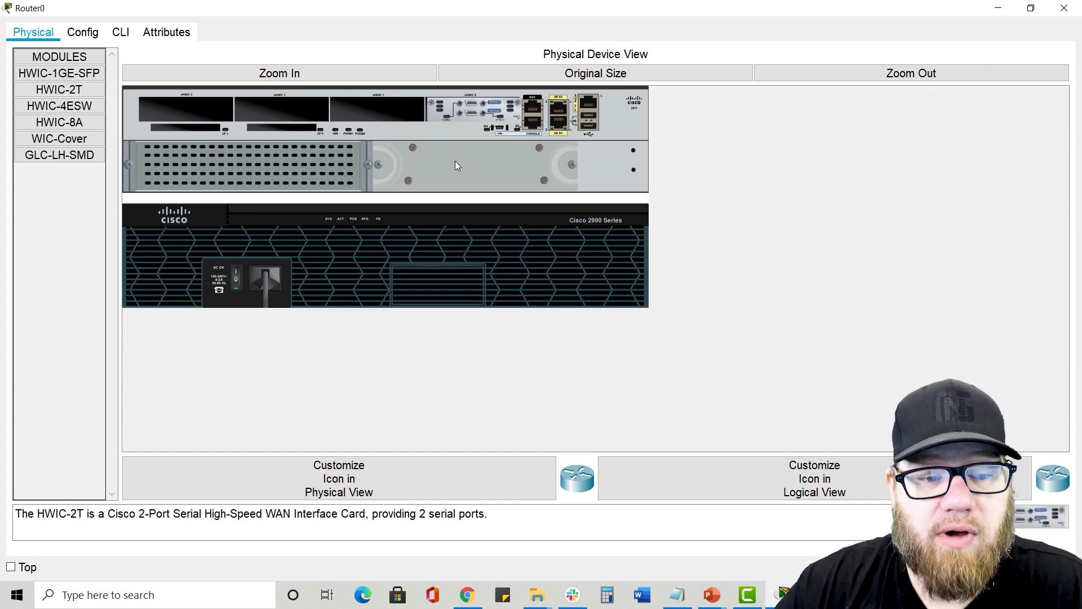
- In Config, set Router0's display name and hostname to R1 and save to NVRAM
click(83, 32)
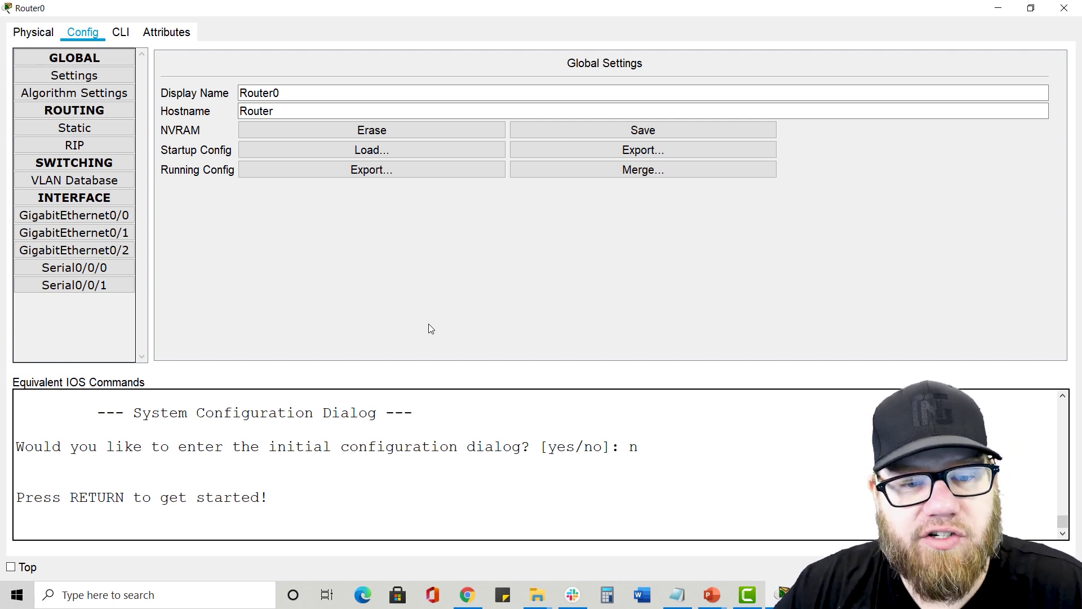
click(284, 95)
double_click(284, 92)
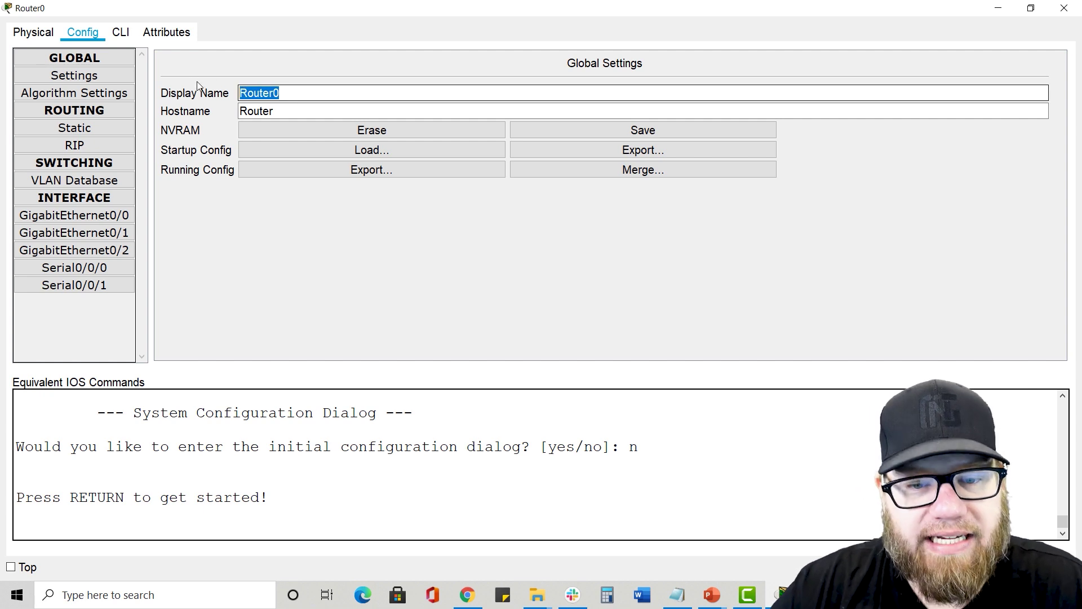
text(R1)
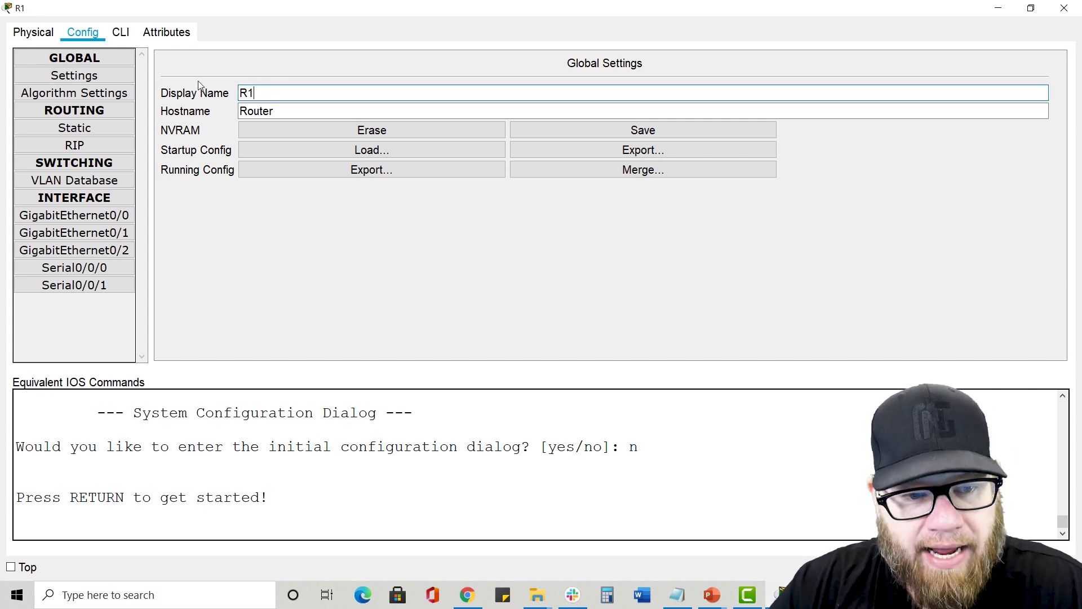
drag(291, 115, 220, 111)
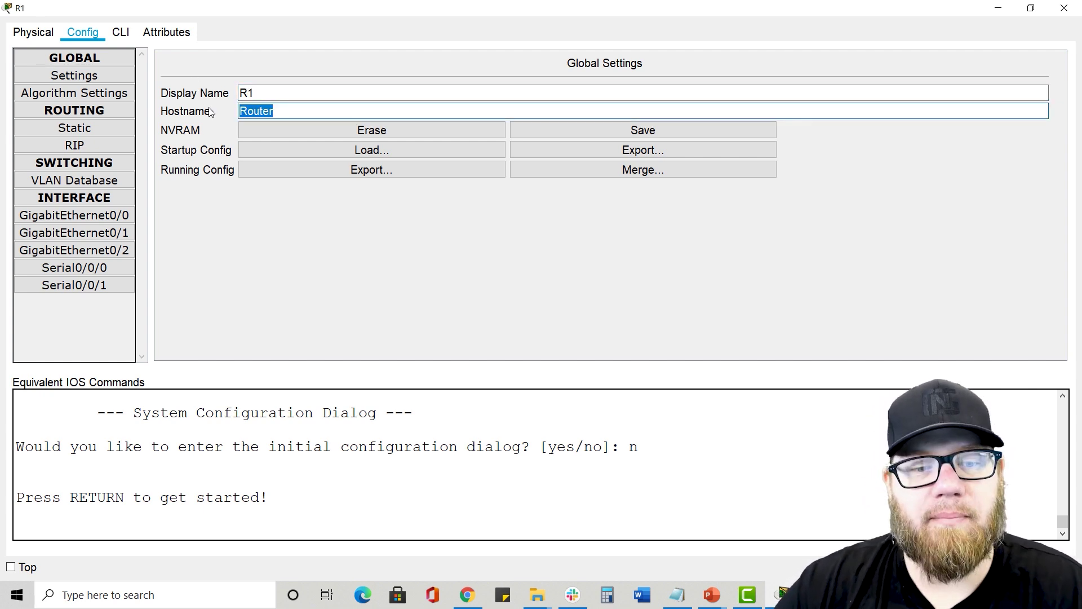
text(R1)
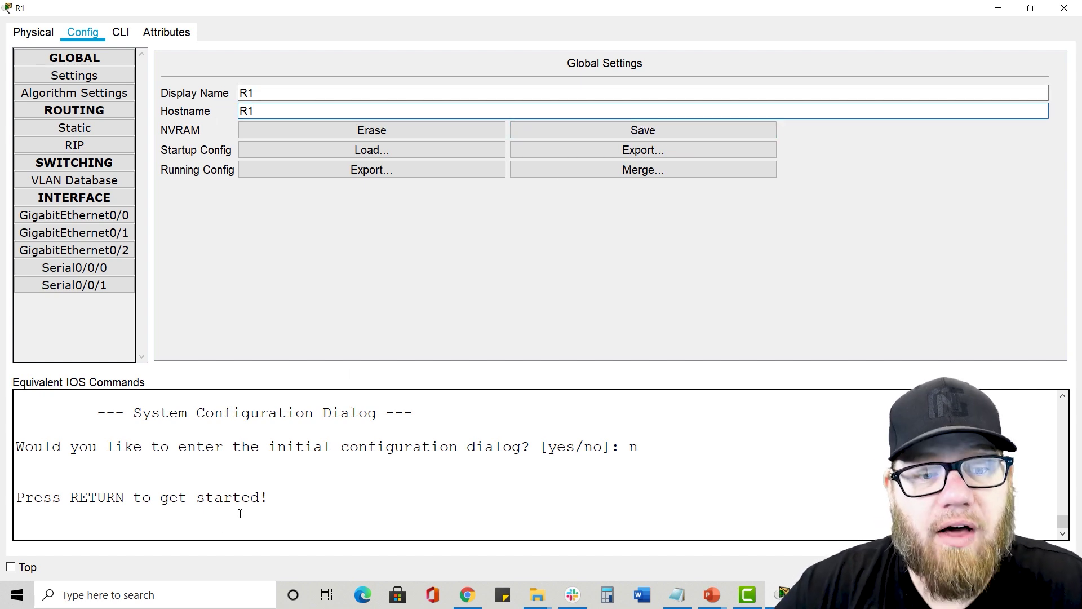
click(659, 130)
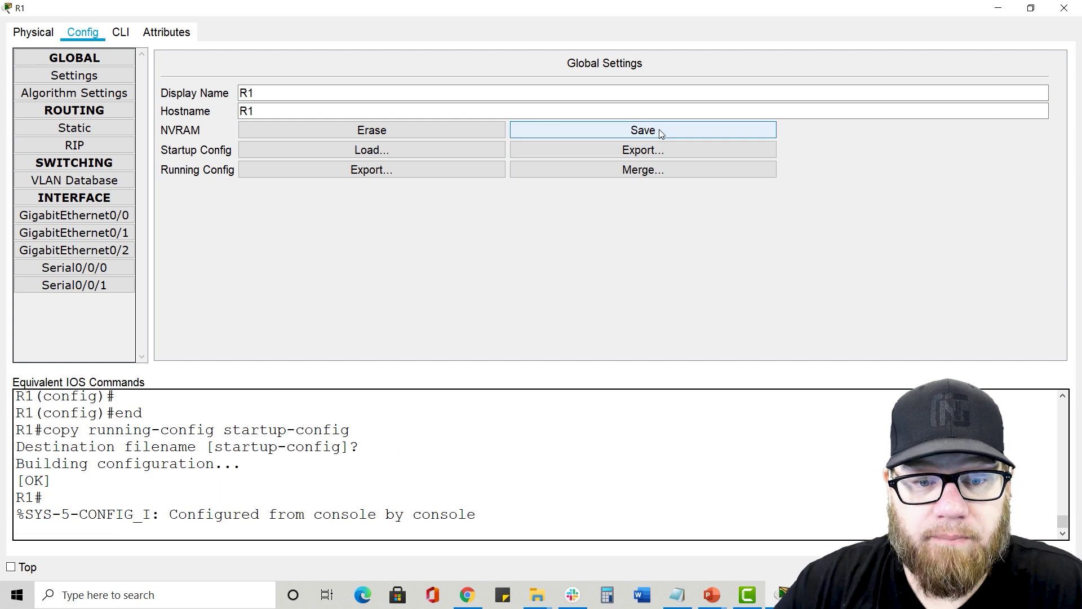
click(82, 129)
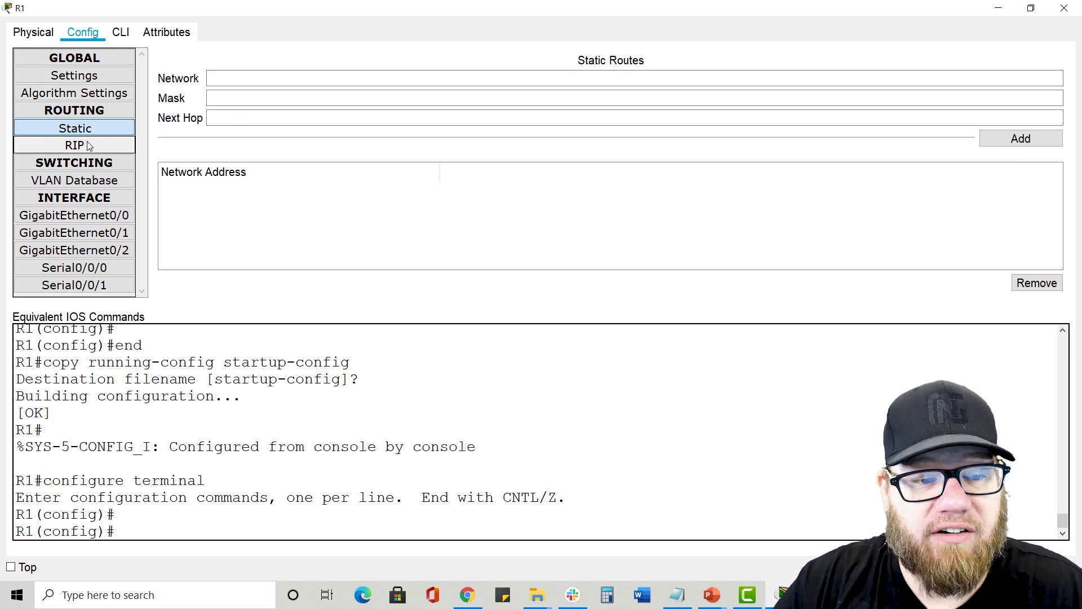
- Browse R1's RIP, VLAN Database, GigabitEthernet0/0–0/2 and Serial0/0/0 pages, ending on the CLI
click(79, 145)
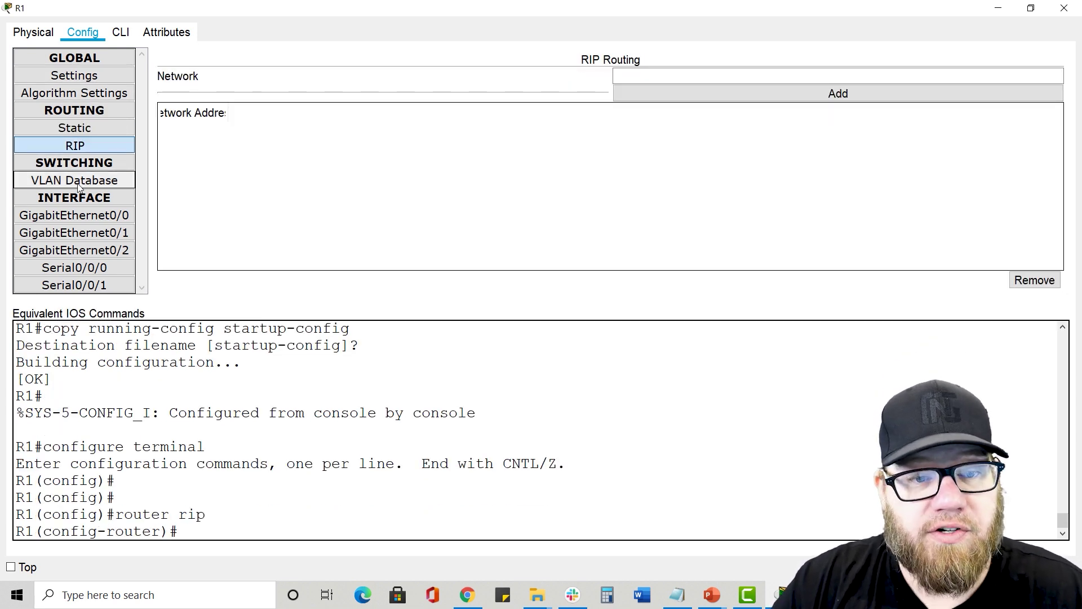
click(79, 183)
click(95, 216)
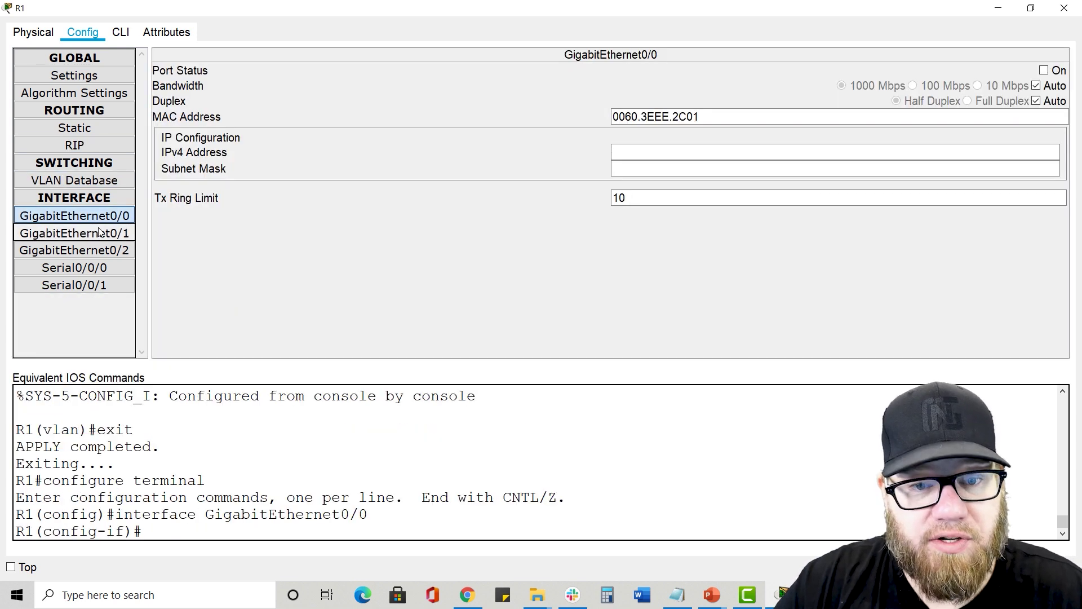
click(99, 233)
click(90, 251)
click(83, 267)
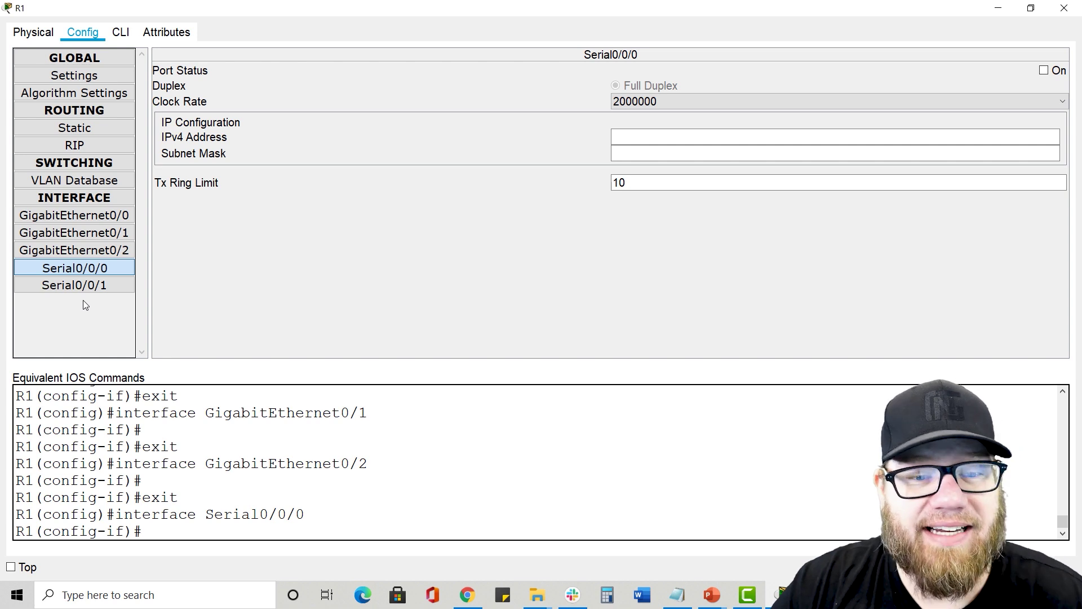
click(120, 32)
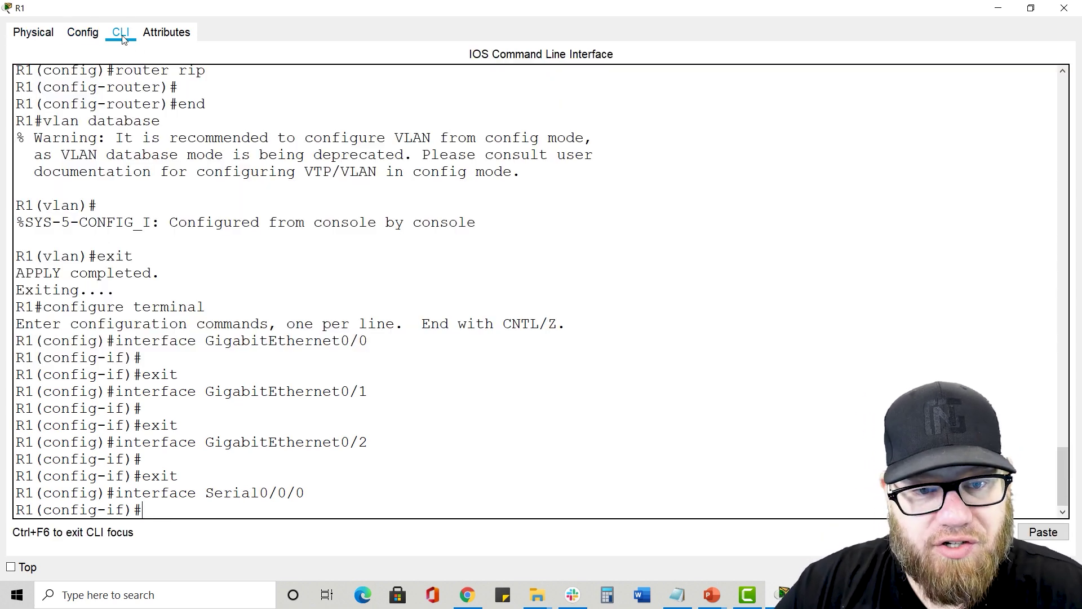
click(164, 33)
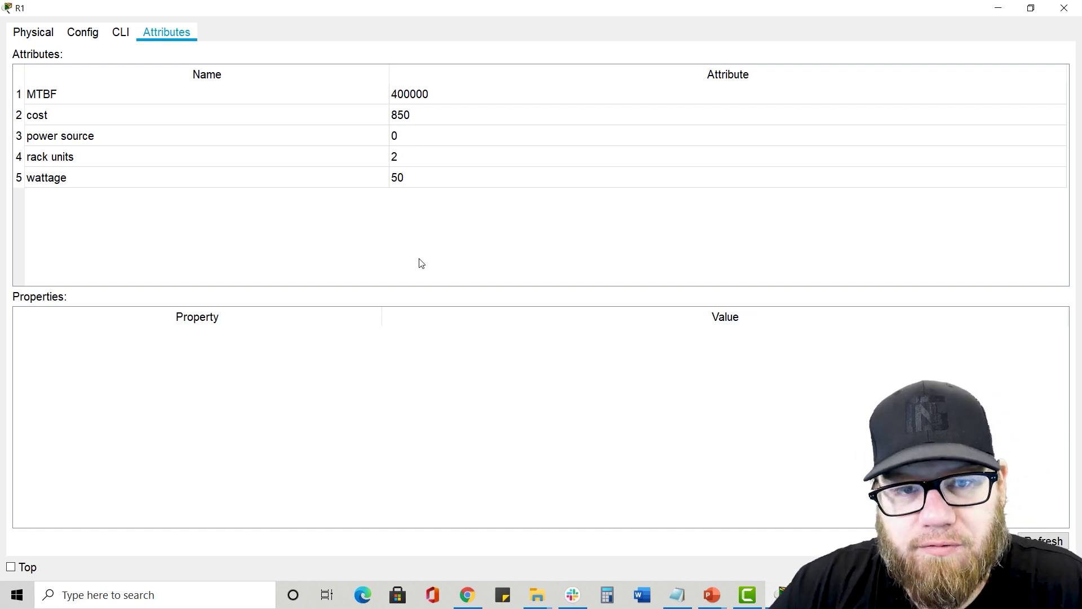
key(ctrl+shift+Tab)
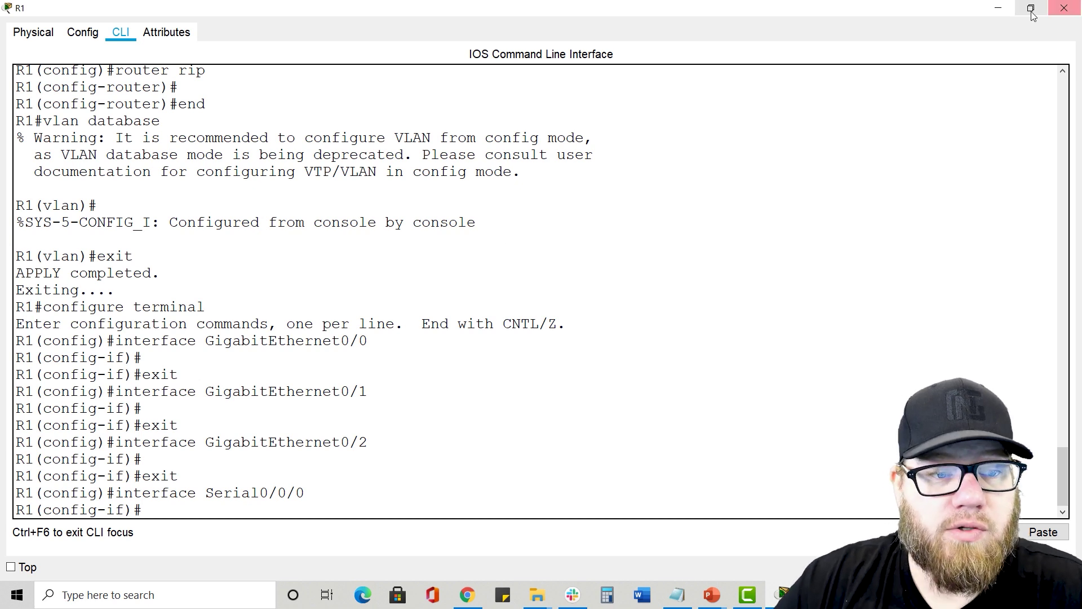
click(1065, 8)
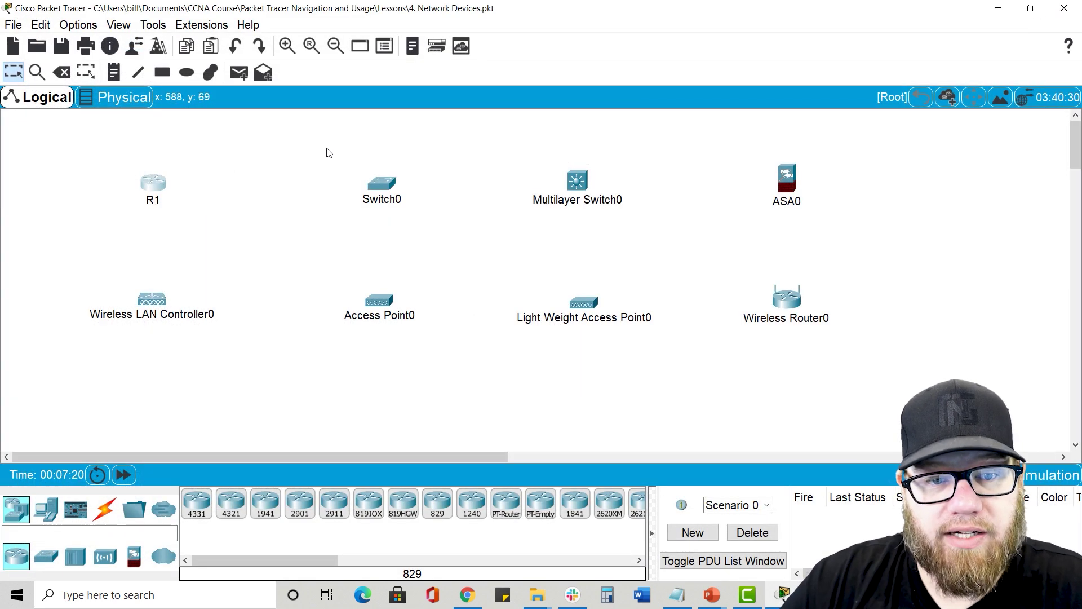
click(150, 186)
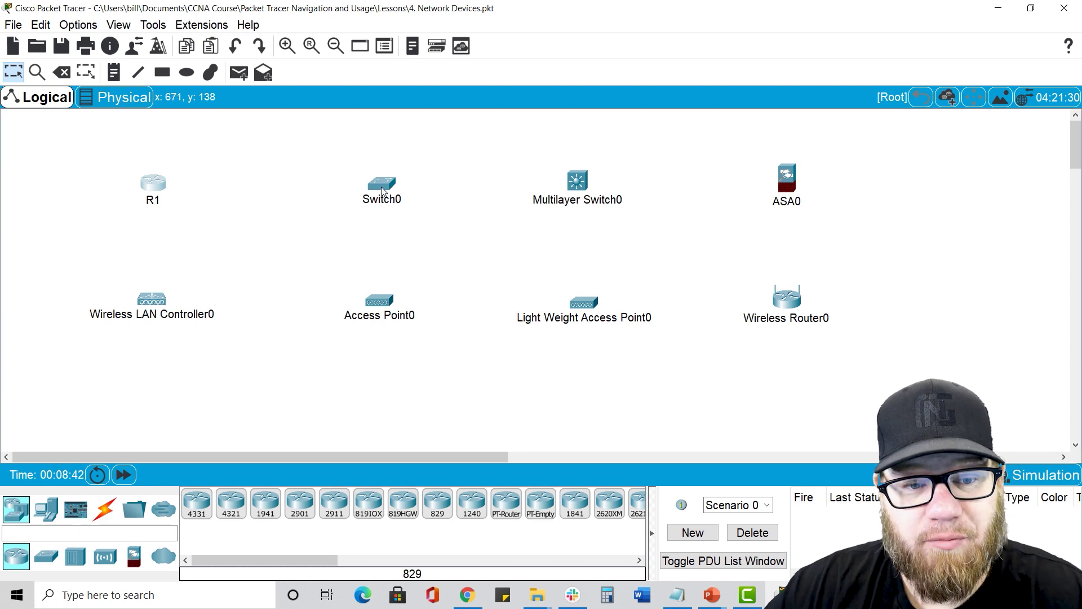
double_click(378, 185)
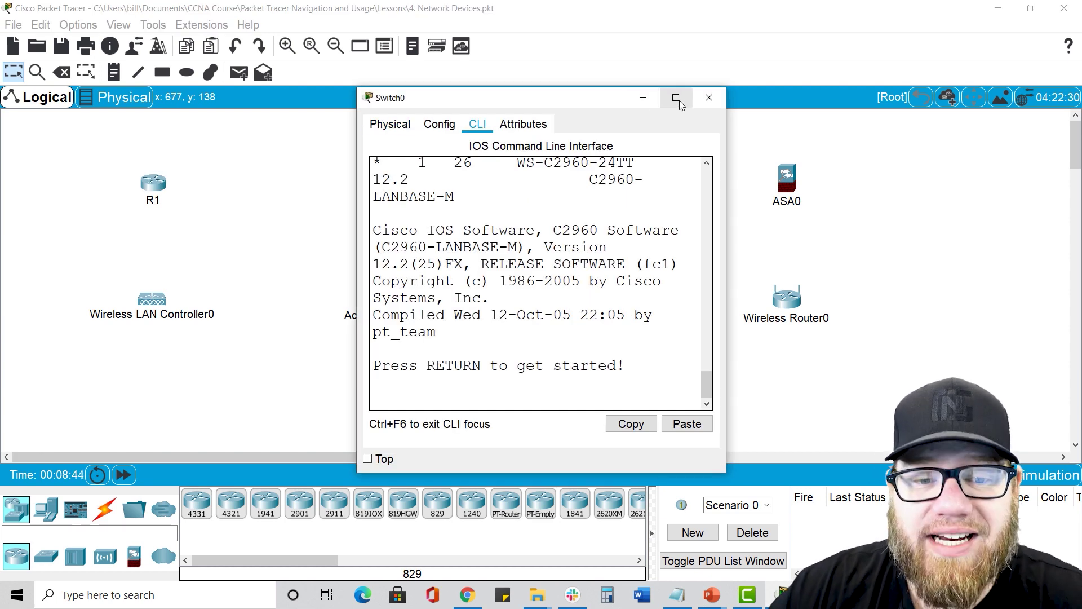
- Maximize Switch0's window, zoom in on its physical front panel and scroll through its Config settings
click(676, 98)
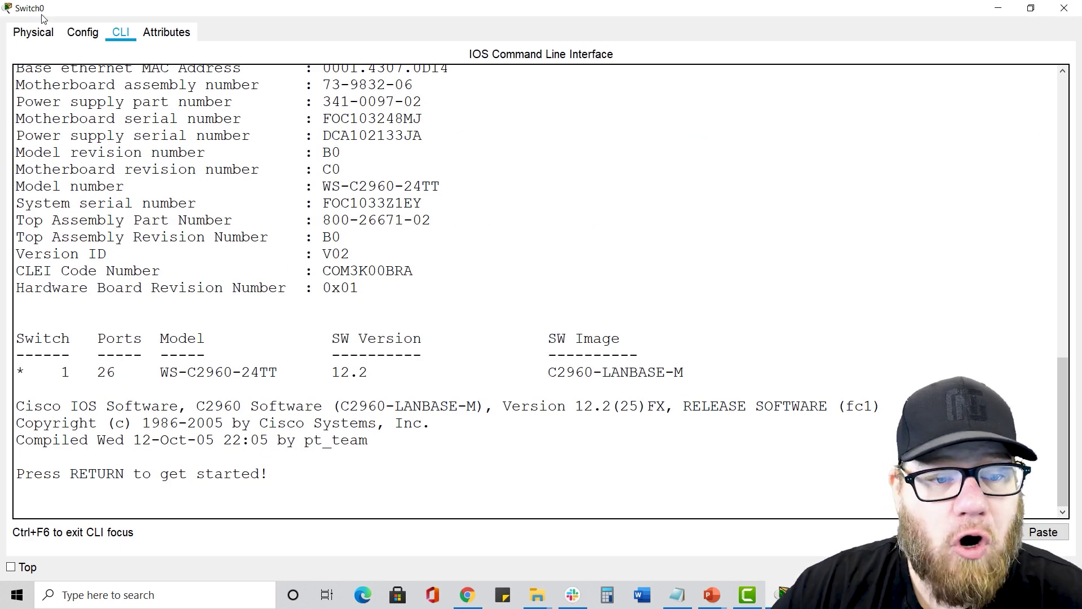
click(34, 34)
click(219, 74)
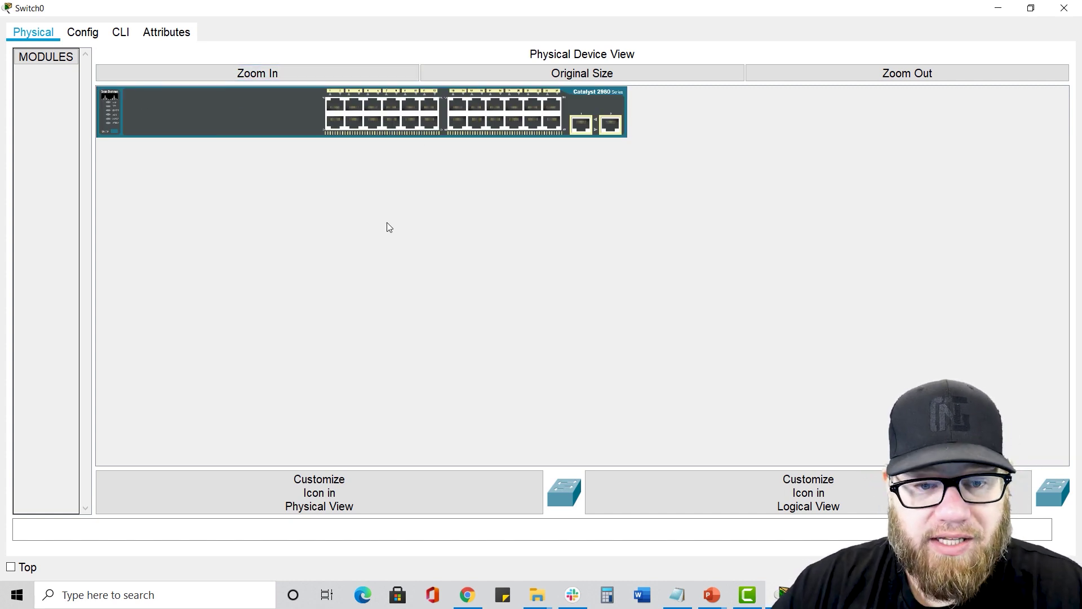
click(87, 33)
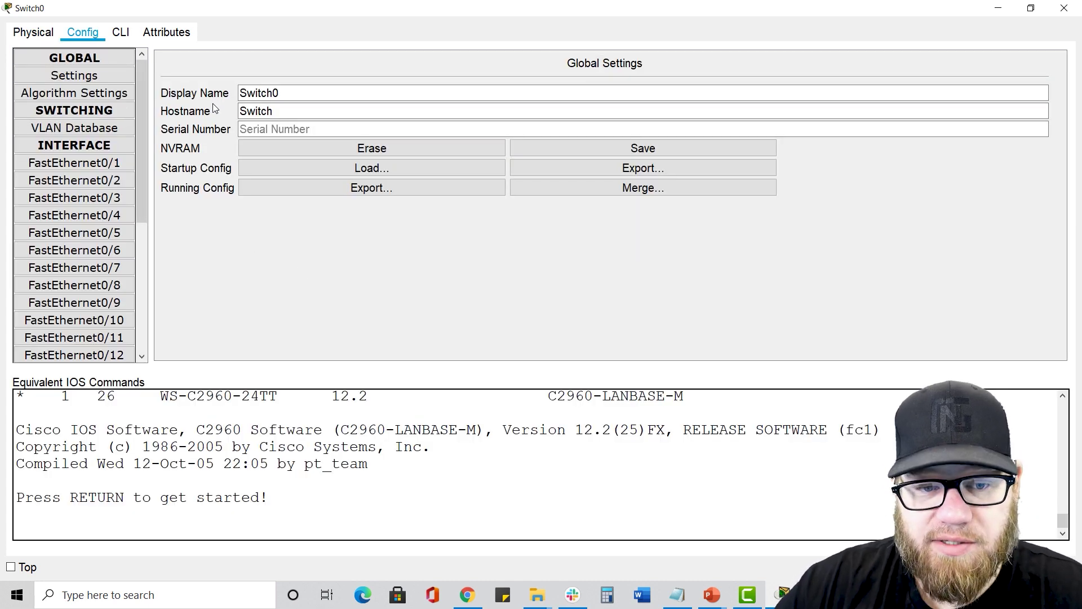
scroll(65, 260, down, 5)
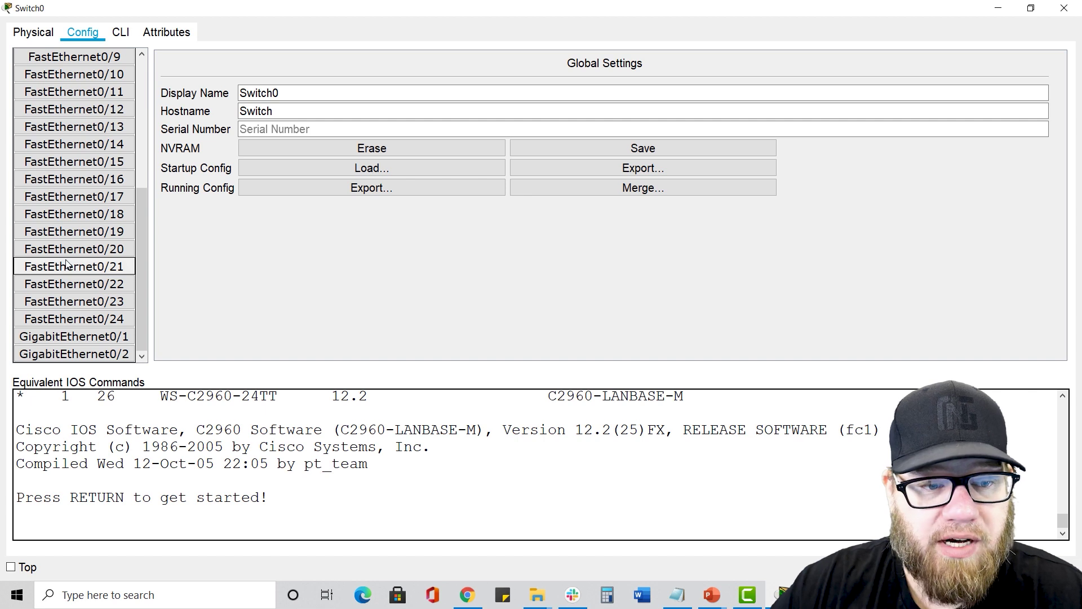
scroll(94, 277, up, 3)
scroll(93, 272, up, 2)
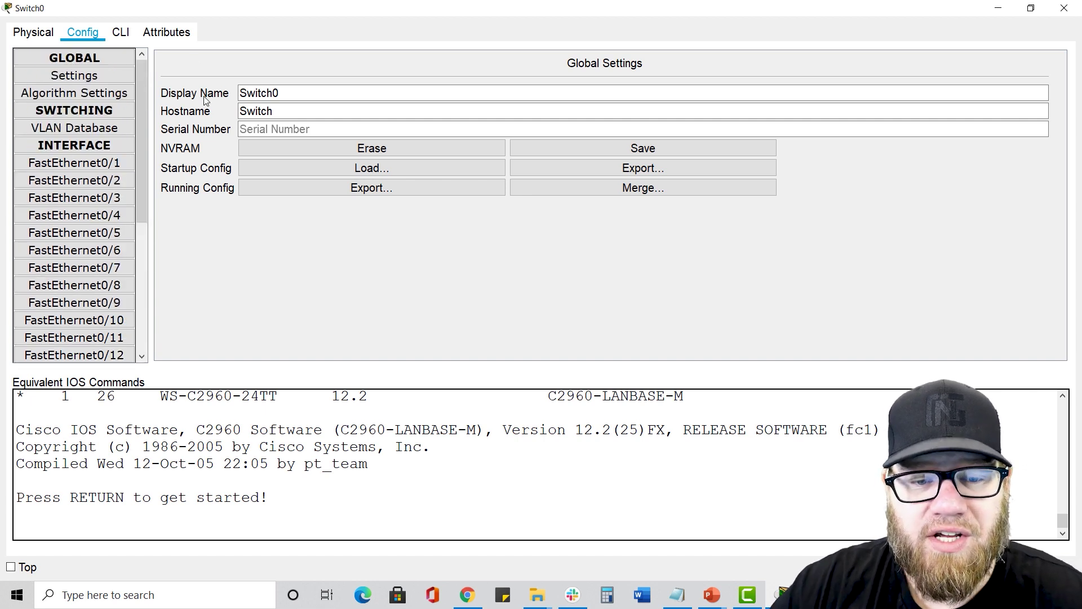
- Enter privileged EXEC mode with enable at Switch0's command line
click(122, 35)
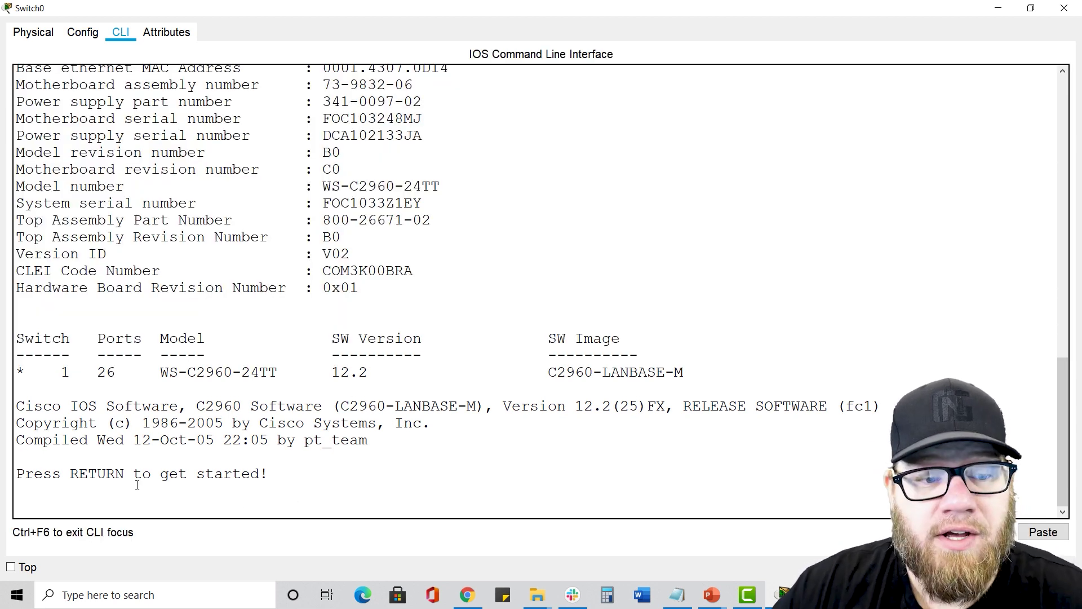
key(Return)
text(en)
key(Return)
text(cp)
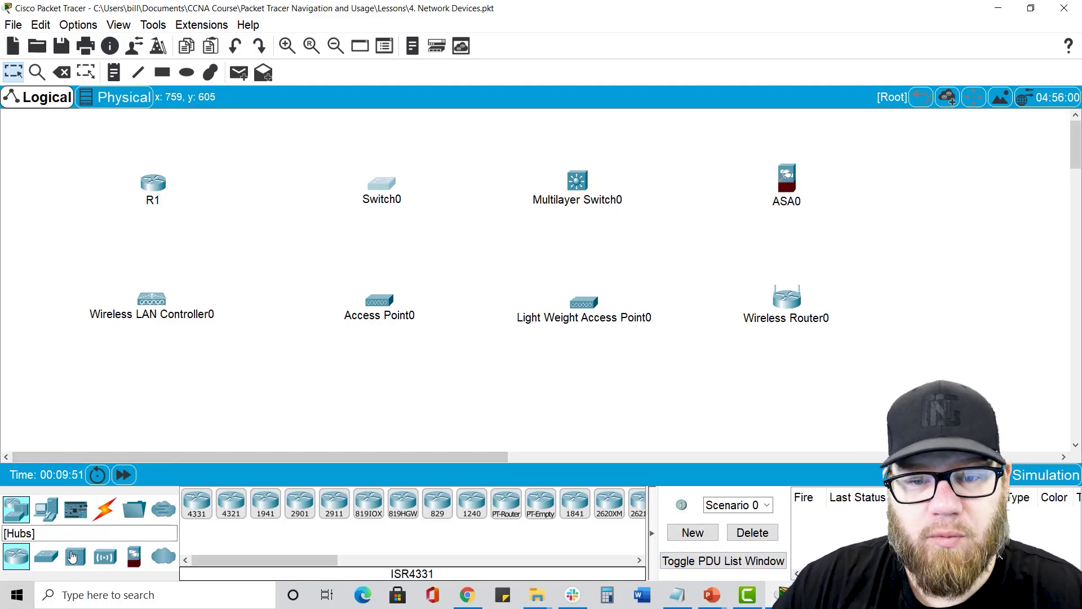
- Browse the device library from Hubs to Security, listing the ASA 5506 and 5505
click(77, 559)
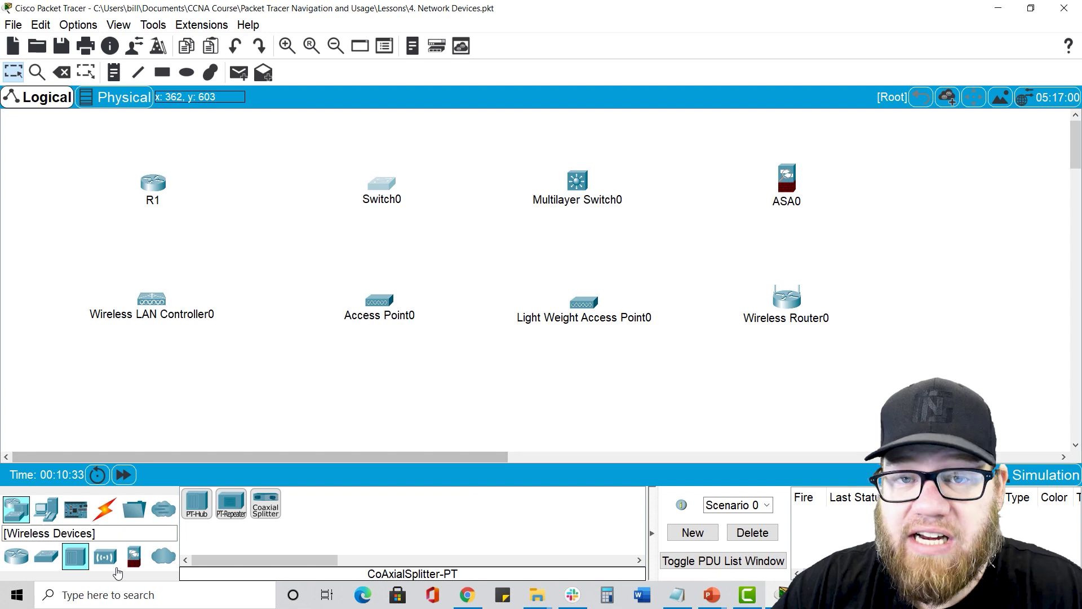
click(133, 557)
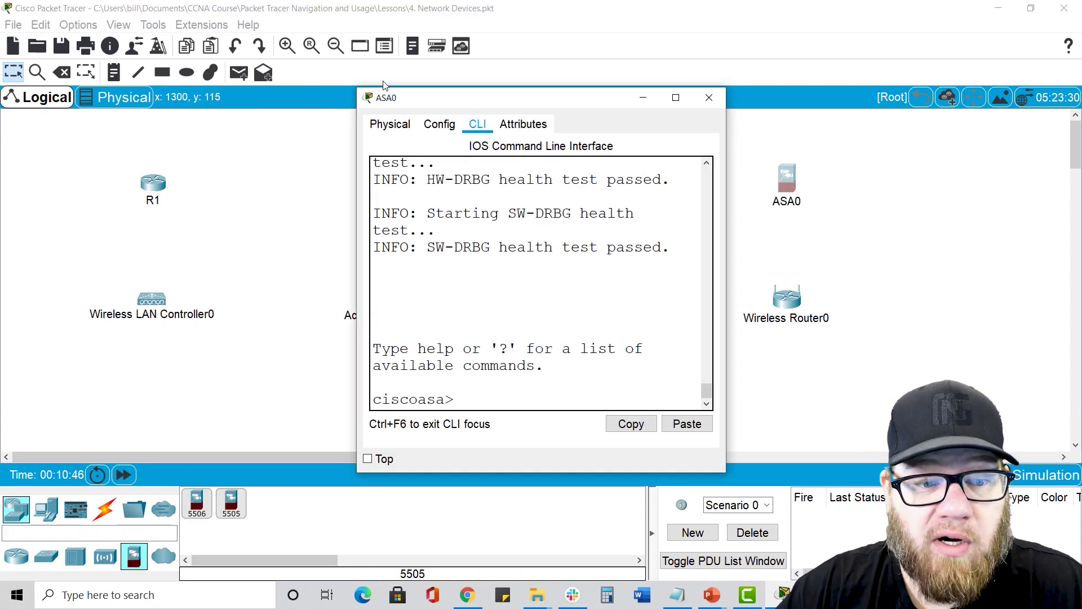
- Maximize ASA0's window and view its Physical, Config and CLI tabs in turn
click(676, 98)
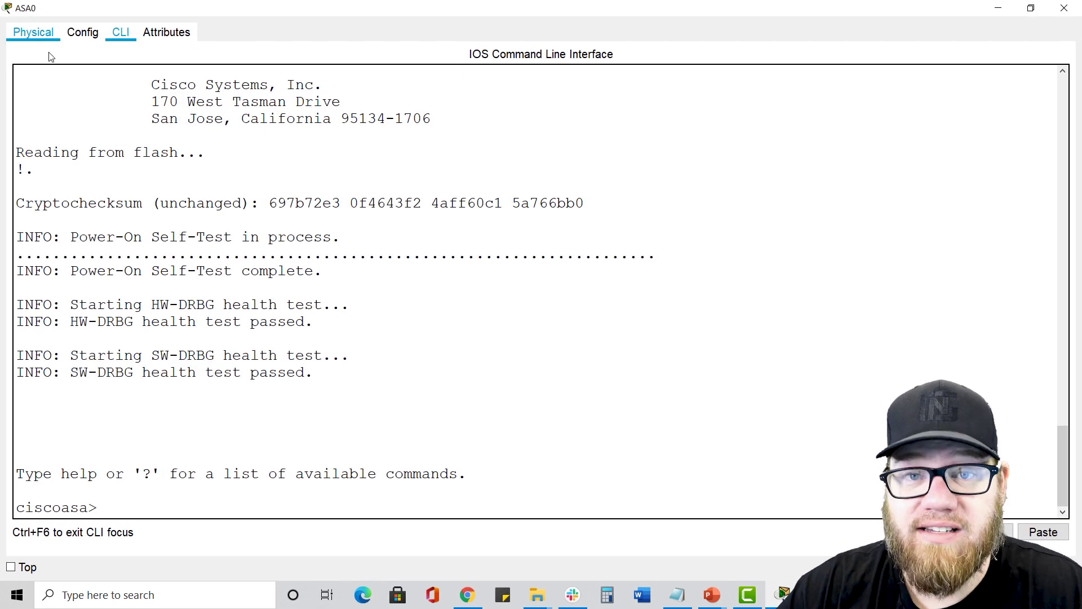
click(33, 35)
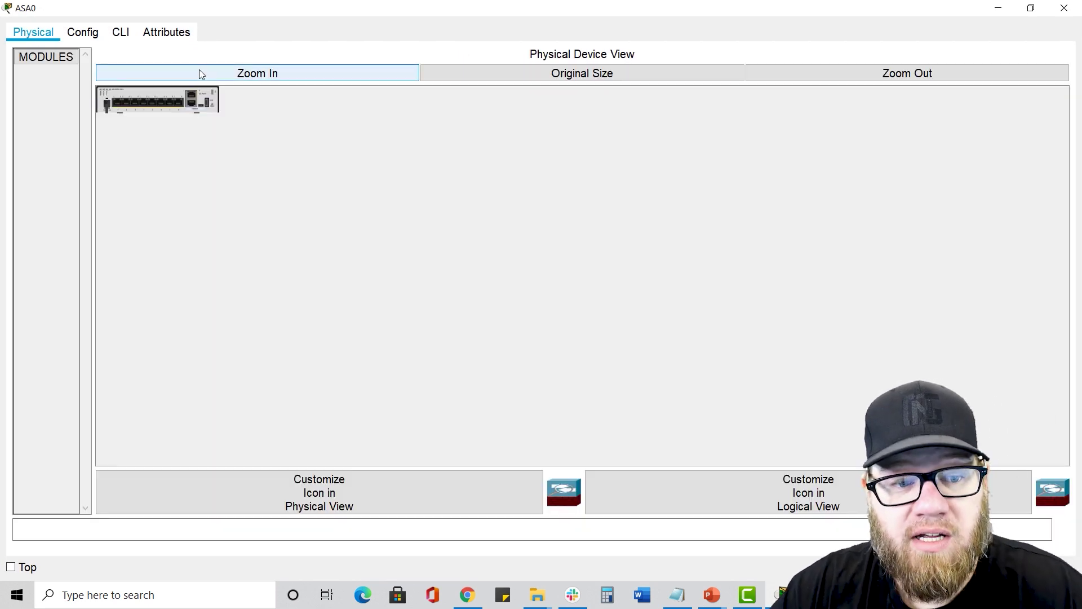
click(90, 34)
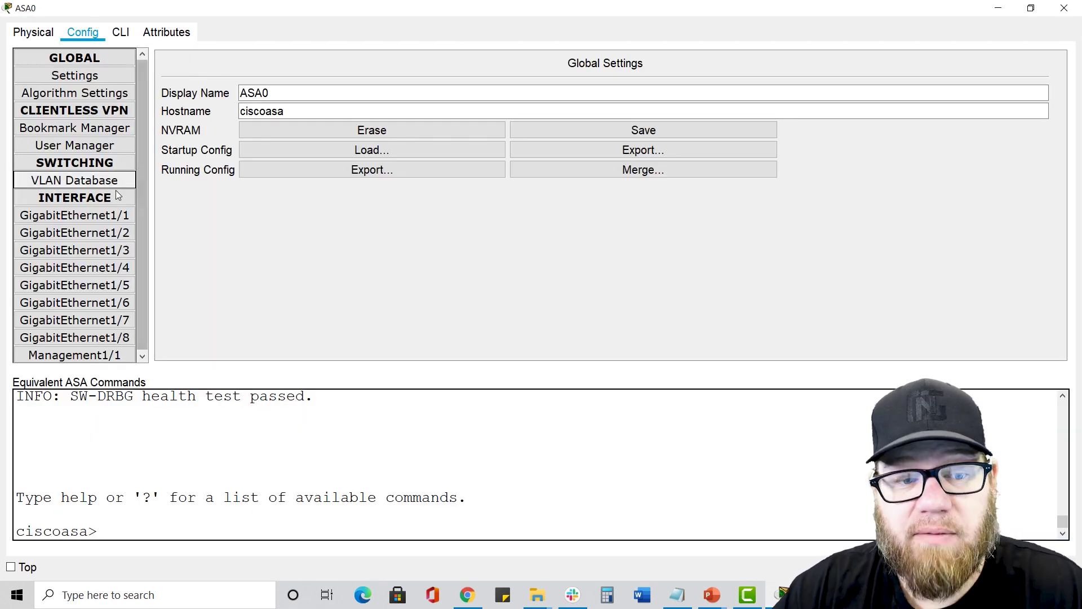
click(121, 32)
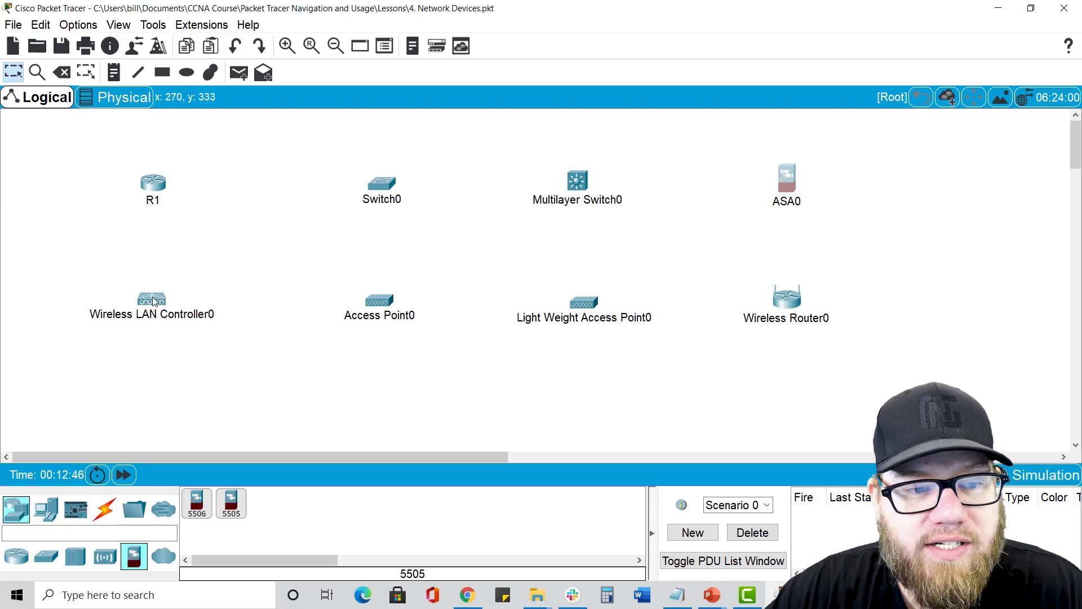
- Open Wireless LAN Controller0's device window from the workspace
click(152, 300)
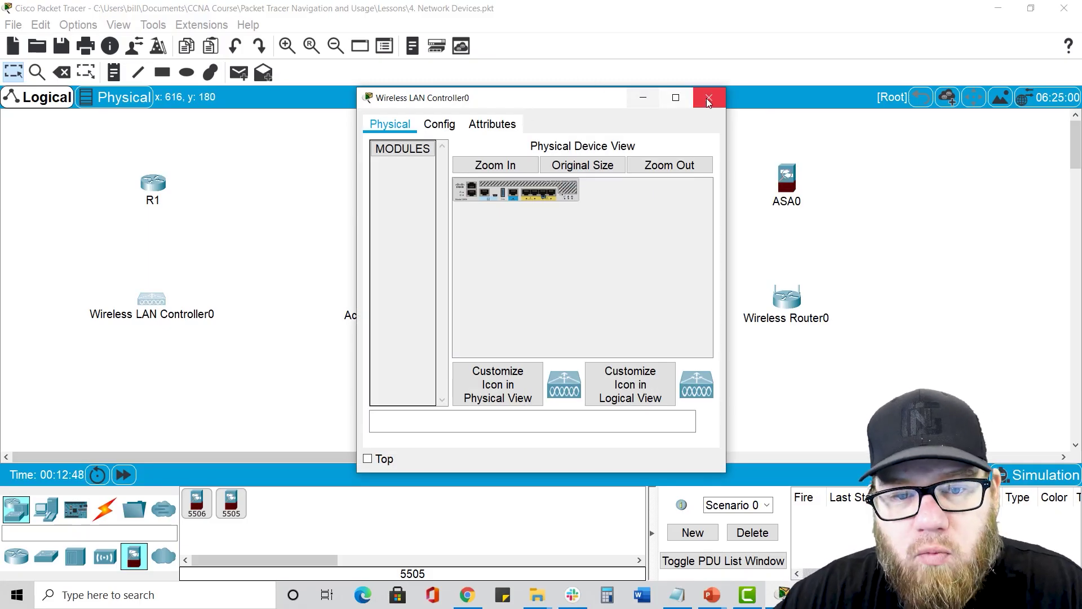
- Maximize the controller window, zoom its front panel, and show Management IP 192.168.1.1 / 255.255.255.240
click(676, 99)
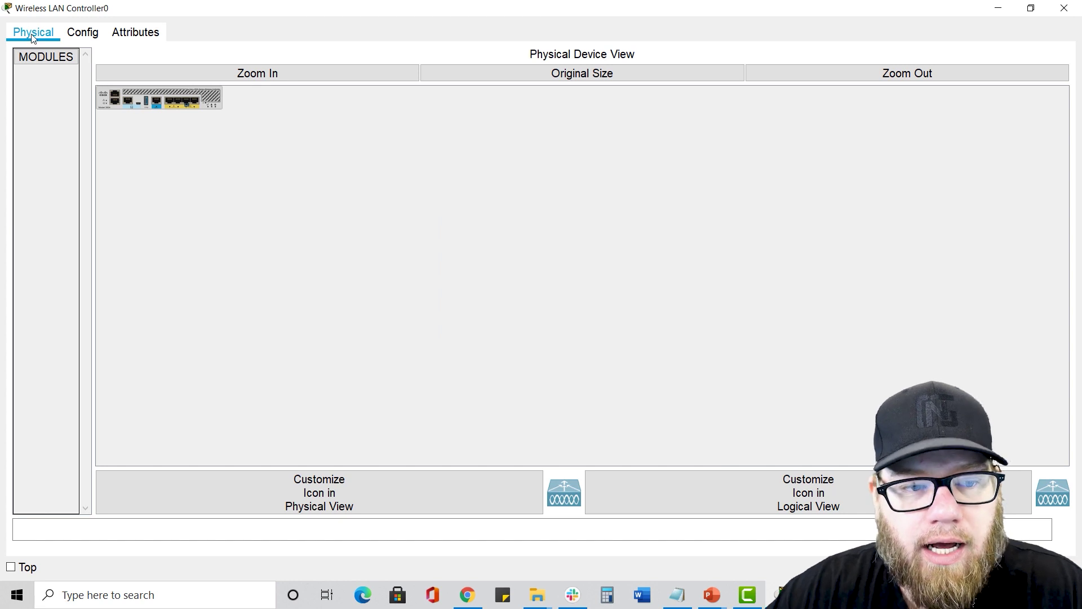
click(157, 72)
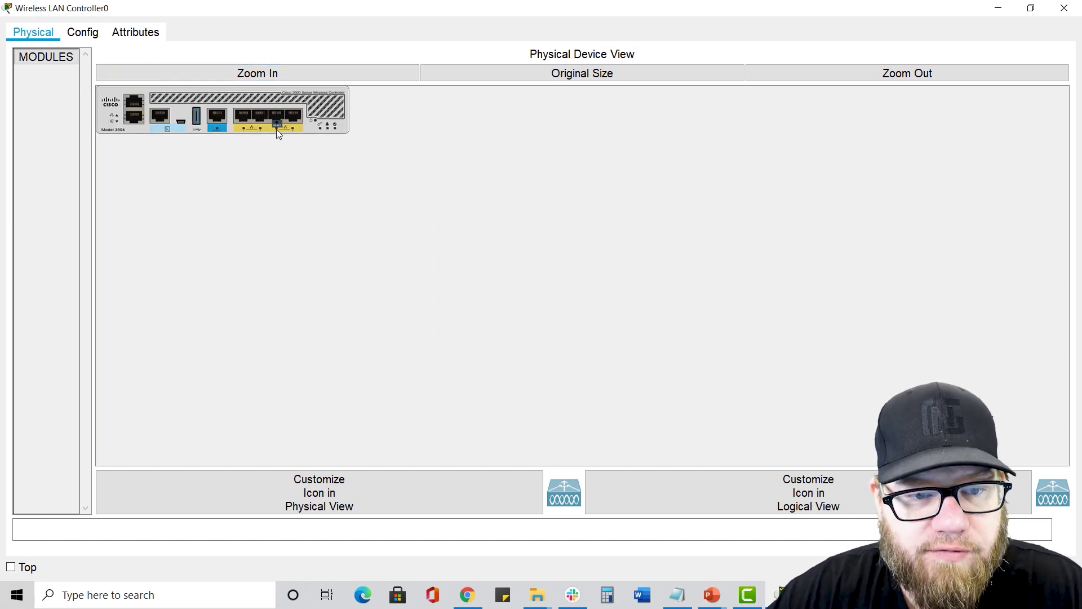
click(88, 35)
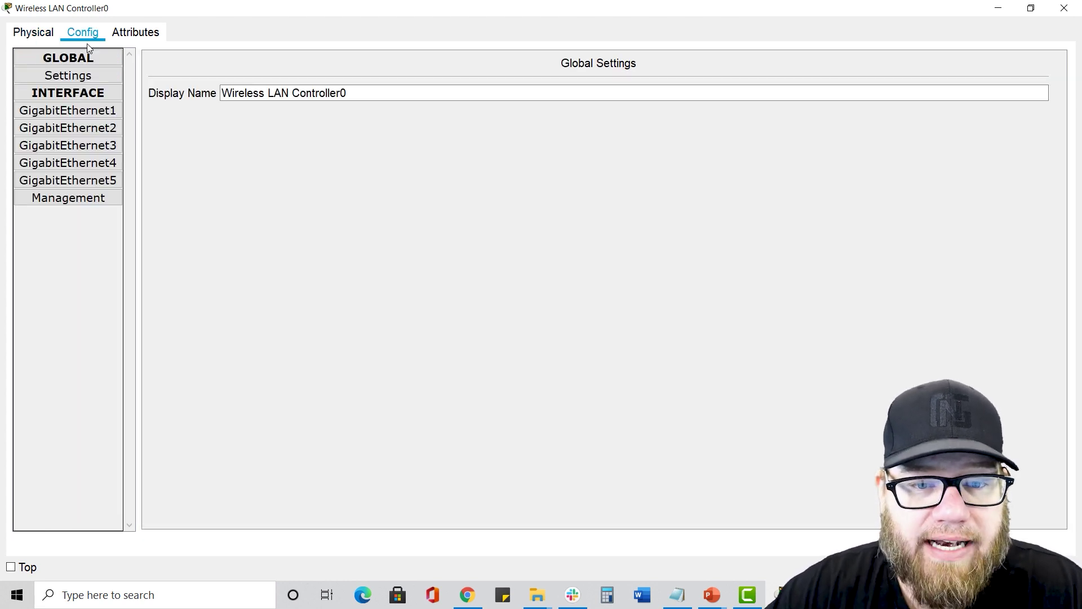
click(103, 113)
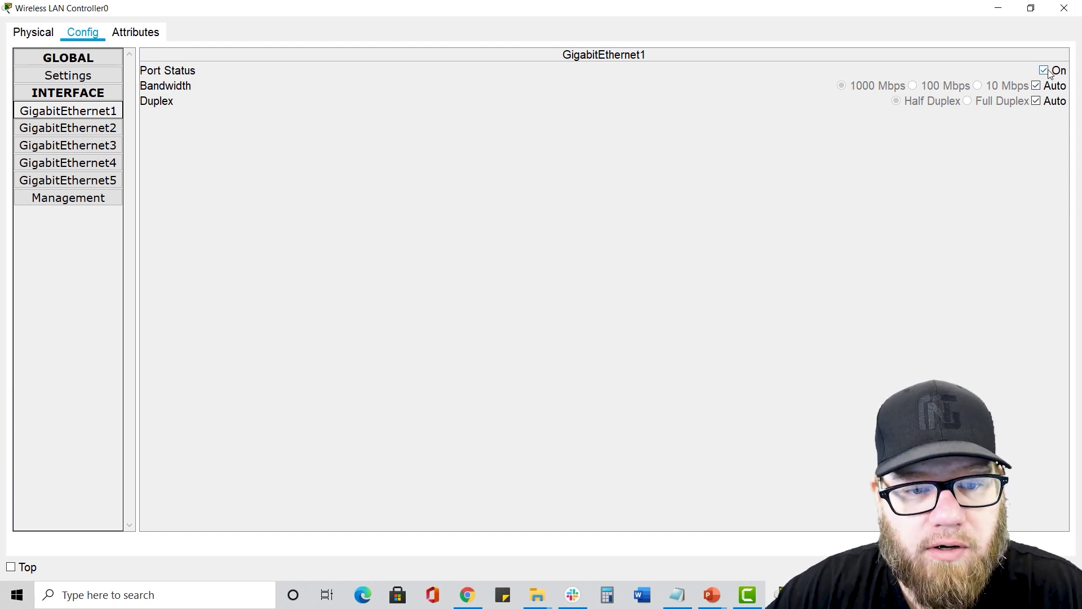
click(90, 201)
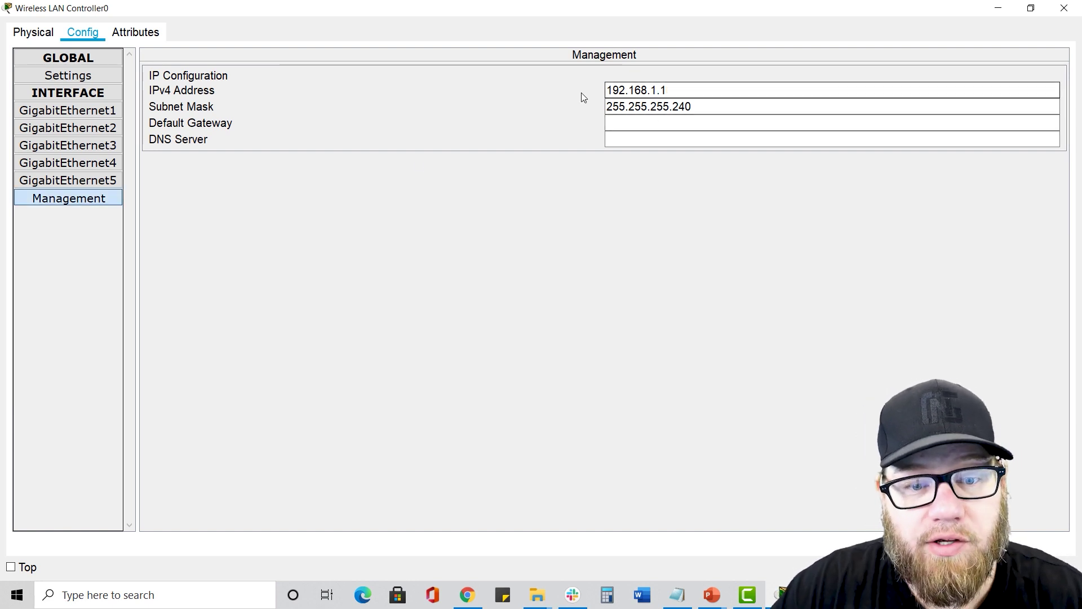
drag(683, 89, 585, 93)
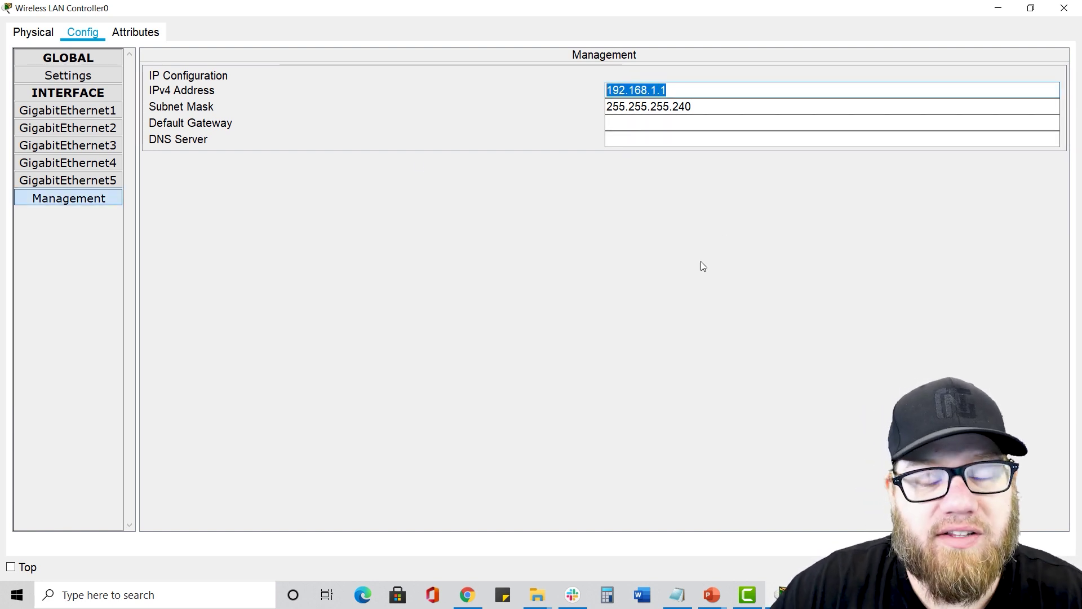
click(613, 298)
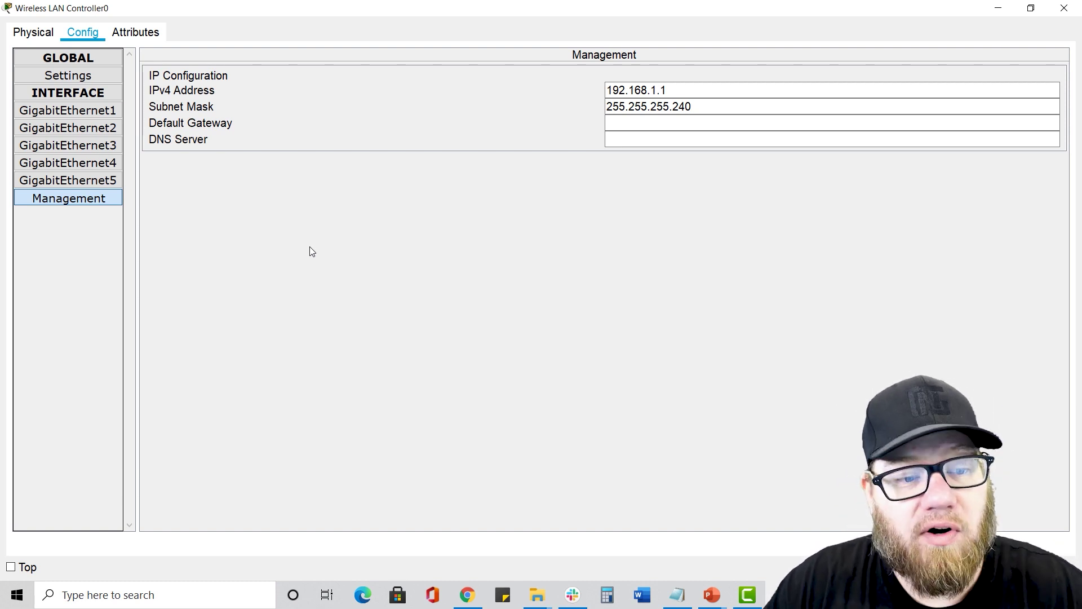
- Inspect Access Point0 maximized with its picture zoomed in, then review its Port 0 and Port 1 settings
click(374, 300)
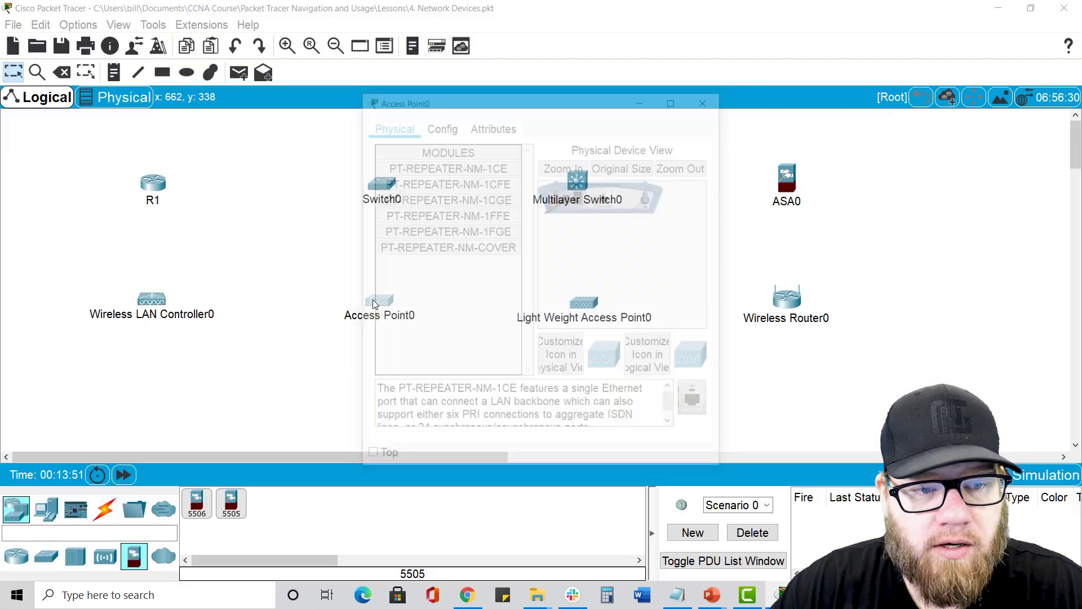
click(676, 98)
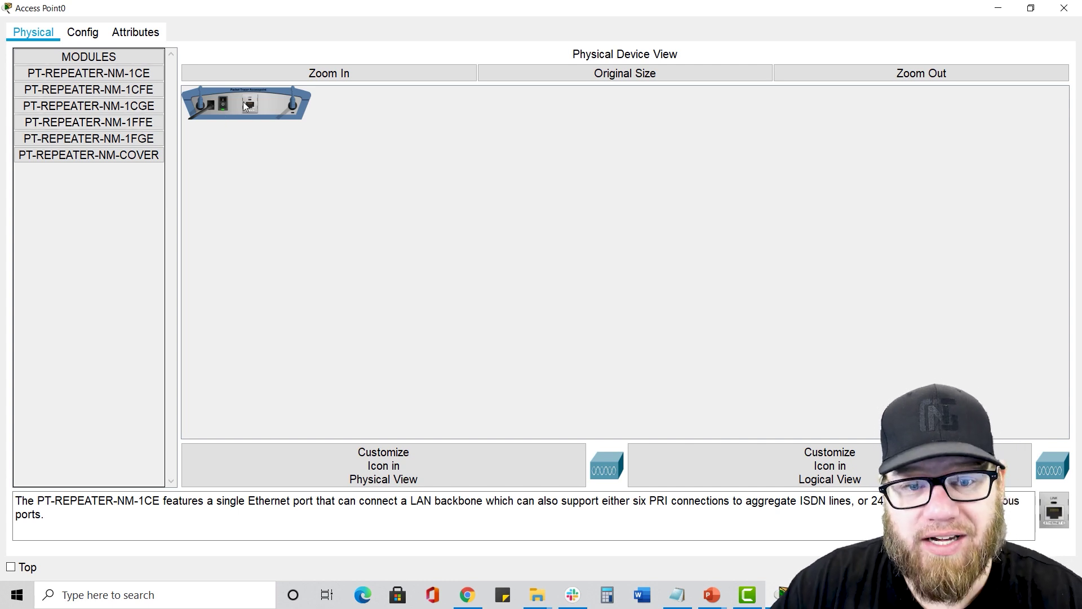
click(301, 78)
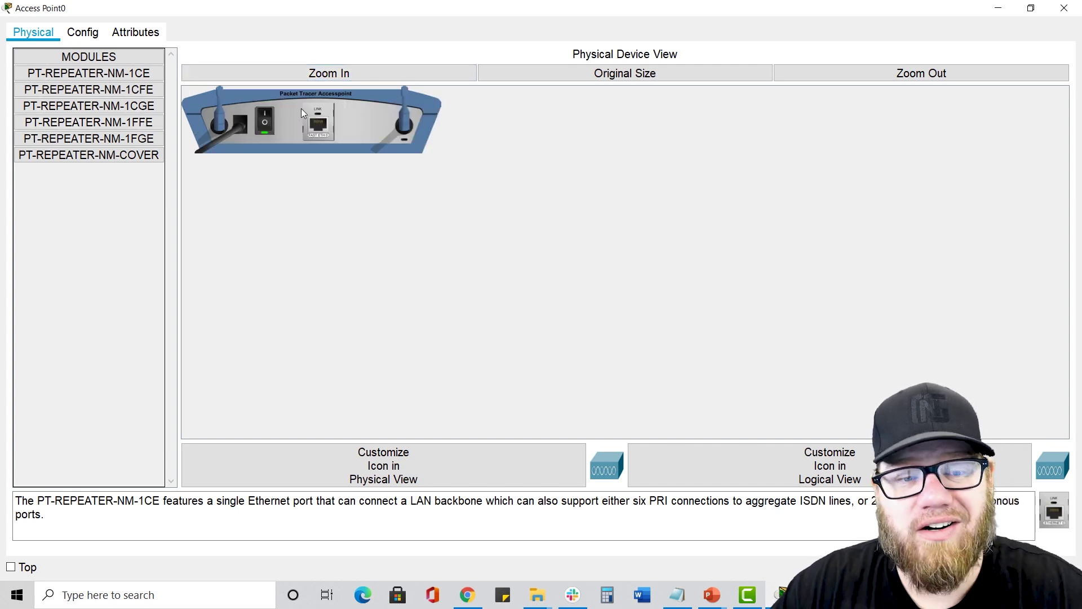
click(94, 37)
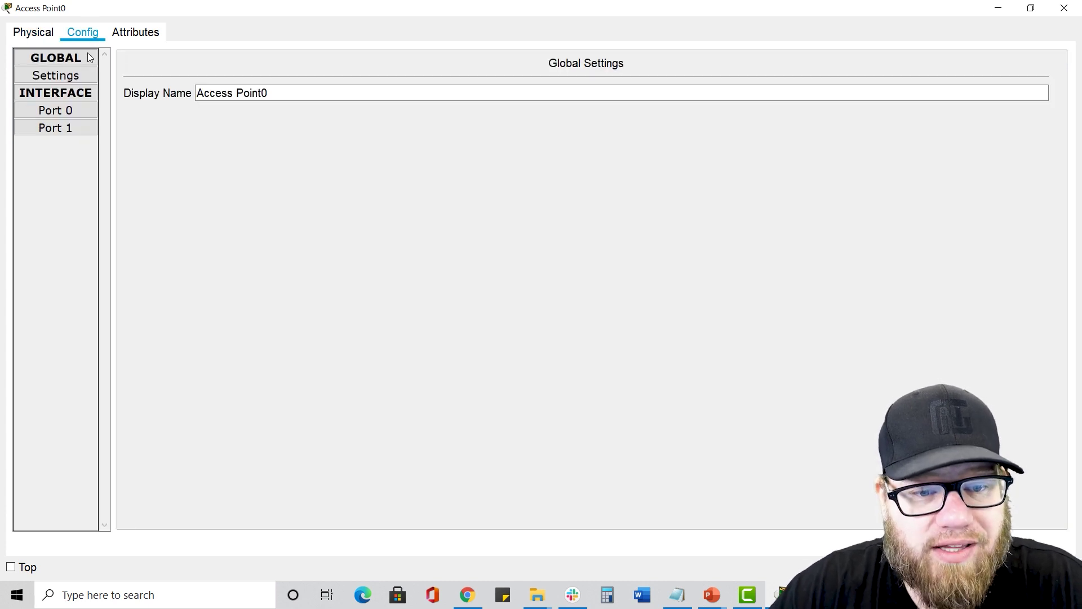
click(63, 110)
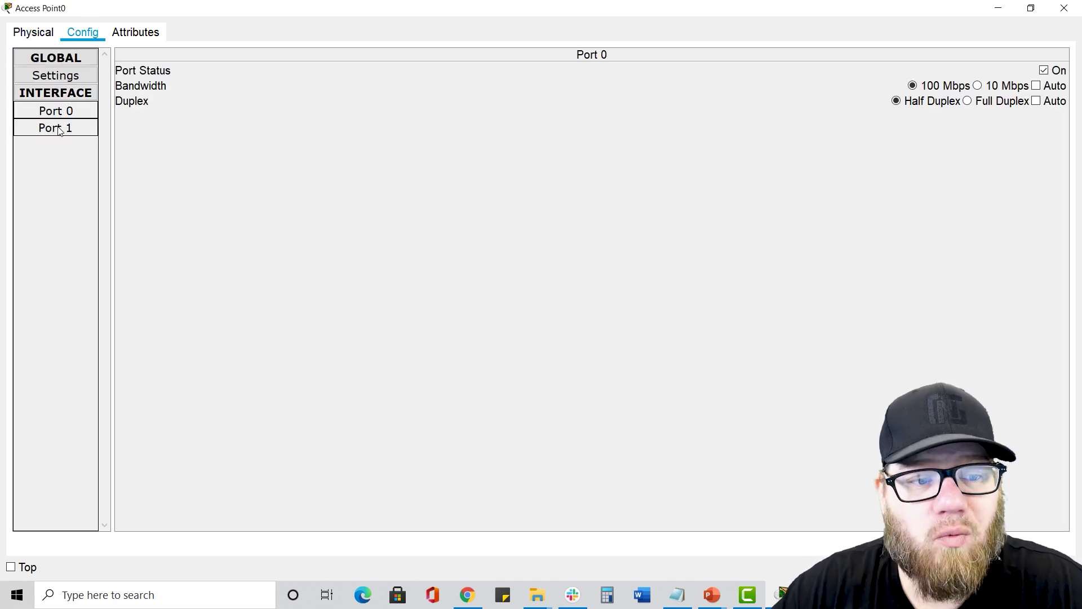
click(57, 129)
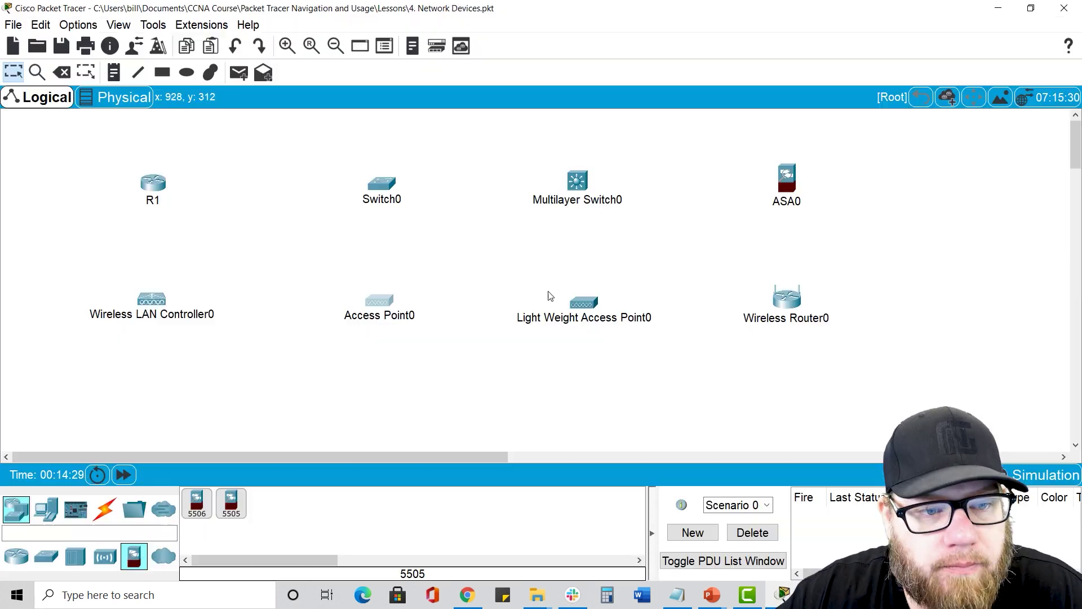
- Show Light Weight Access Point0 full screen with its physical picture zoomed in
click(583, 302)
click(676, 103)
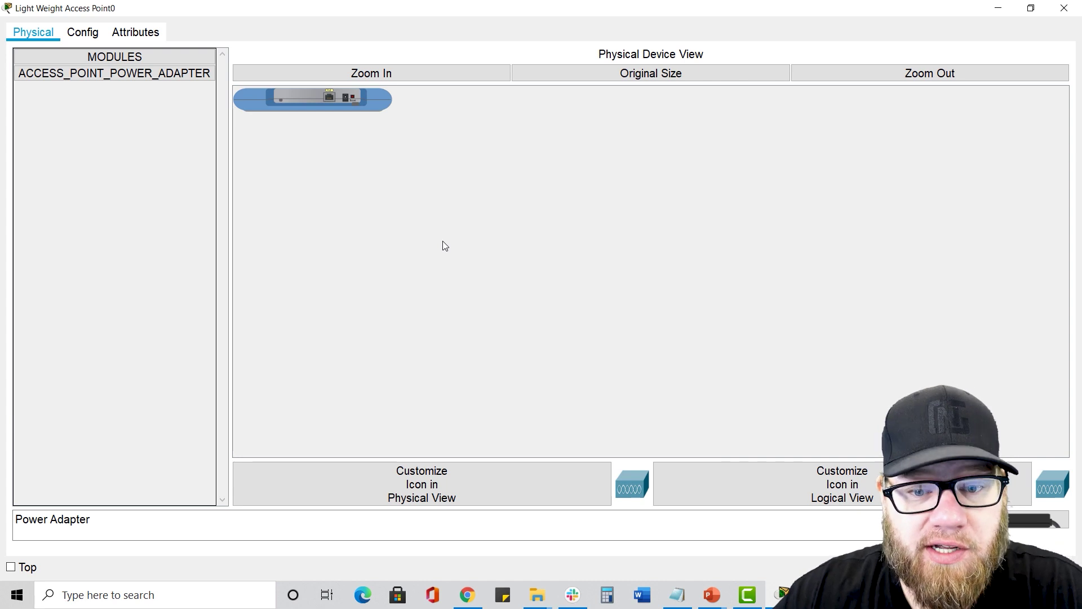
click(369, 73)
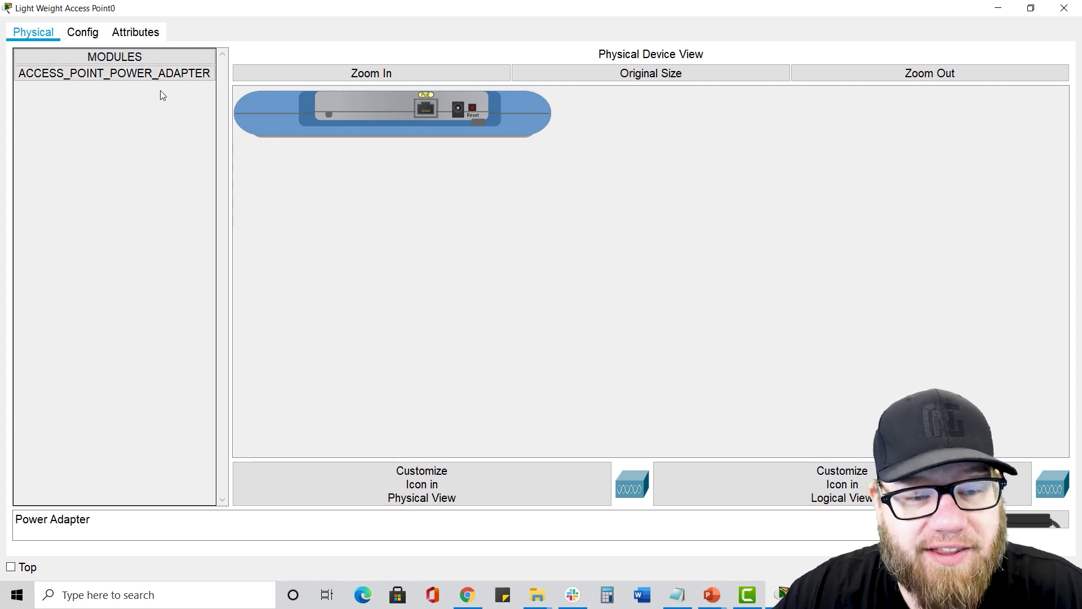
- Plug the power adapter into the lightweight access point's power jack after the power-on error
click(82, 34)
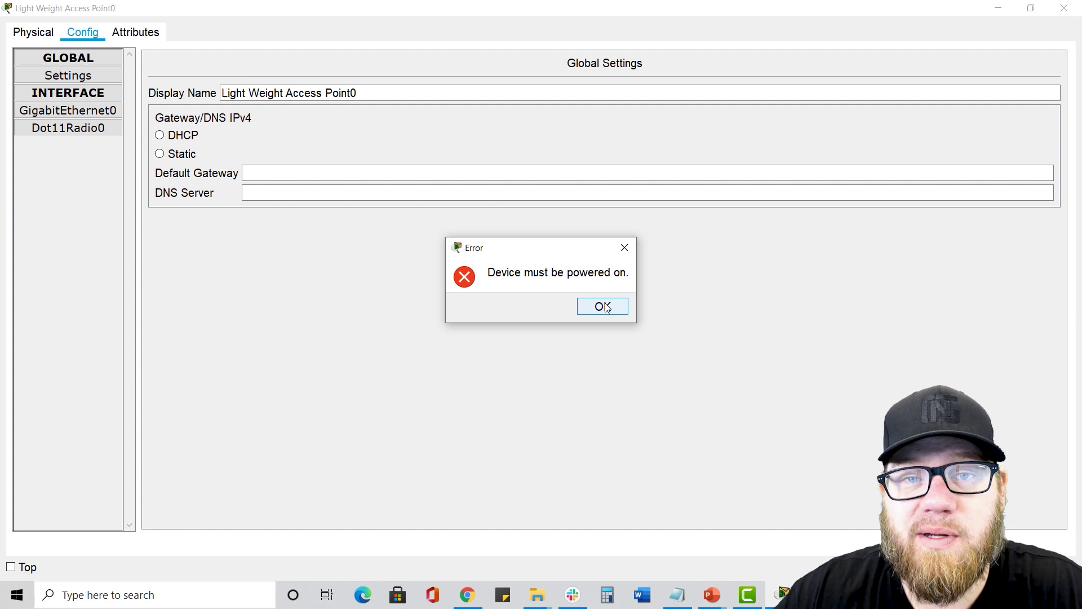
click(603, 307)
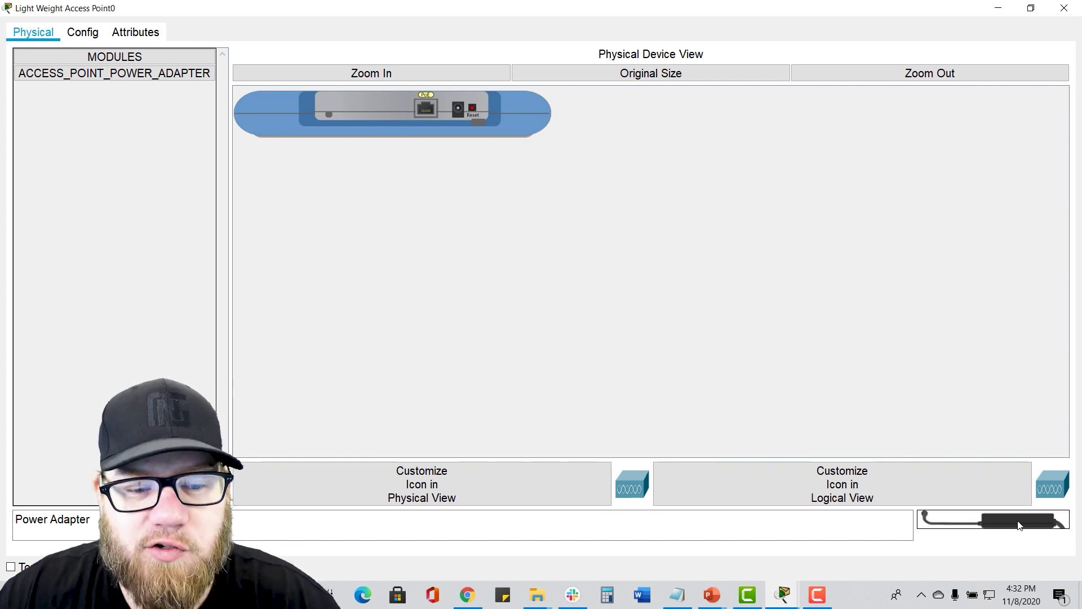
drag(1019, 526, 461, 108)
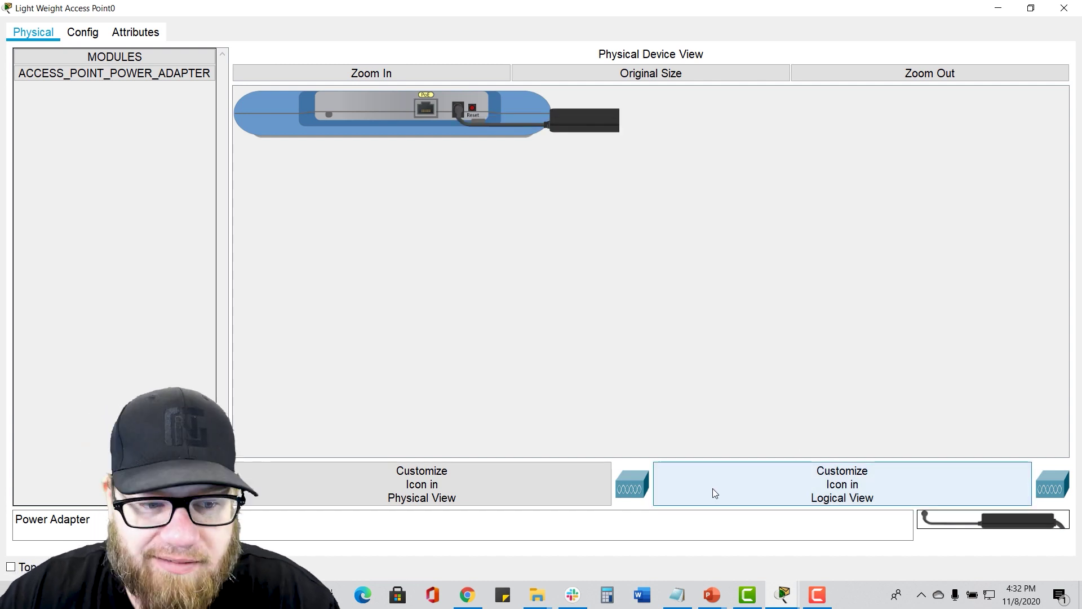
- Review its GigabitEthernet0 and Dot11Radio0 interface settings, then switch to Wireless Router0
click(90, 33)
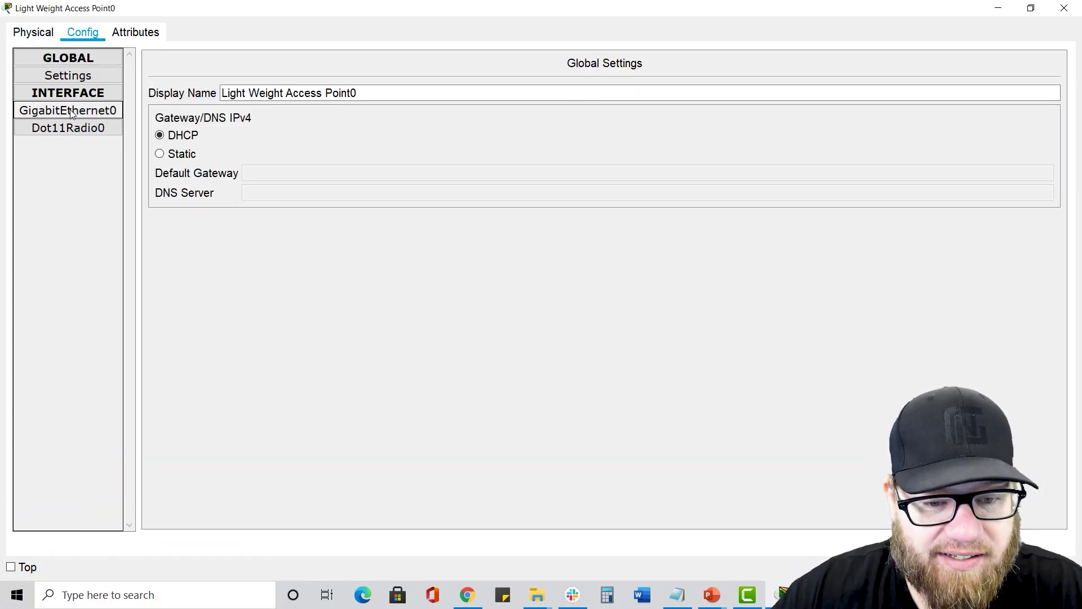
click(89, 112)
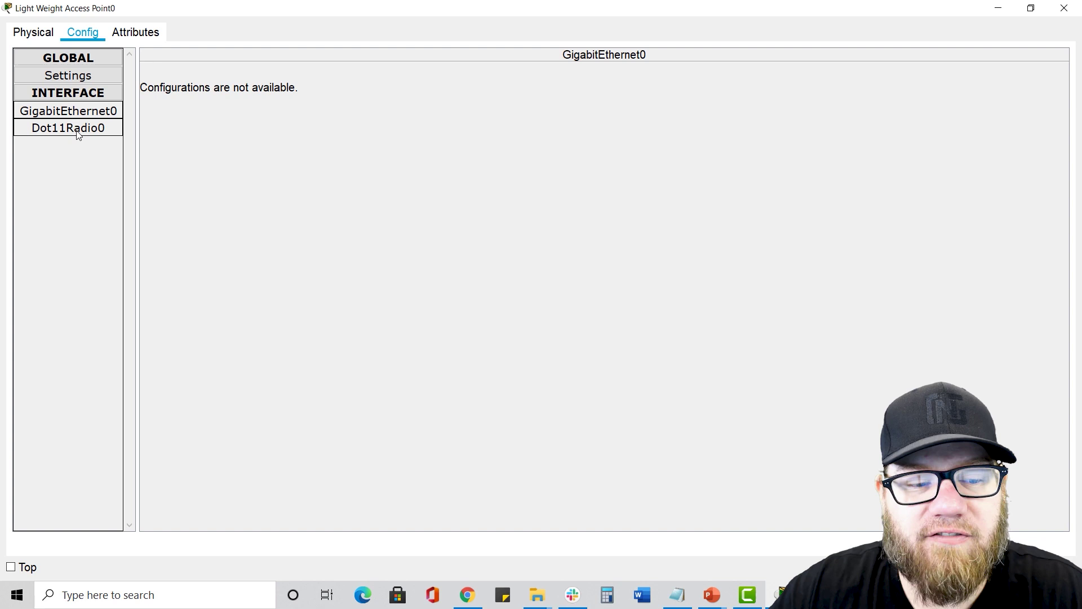
click(77, 130)
click(85, 112)
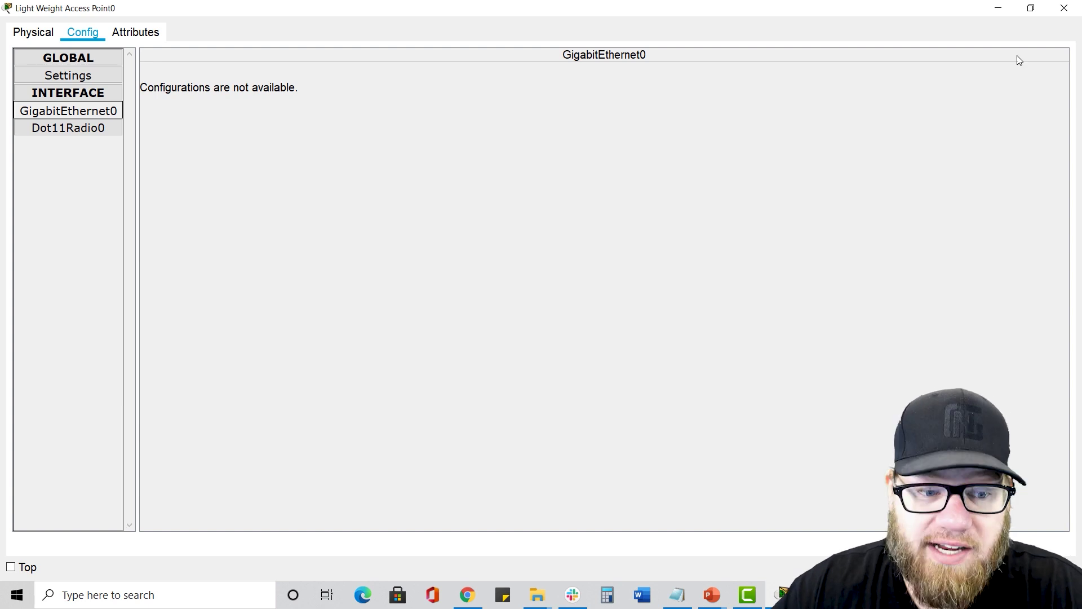
click(1064, 8)
click(788, 302)
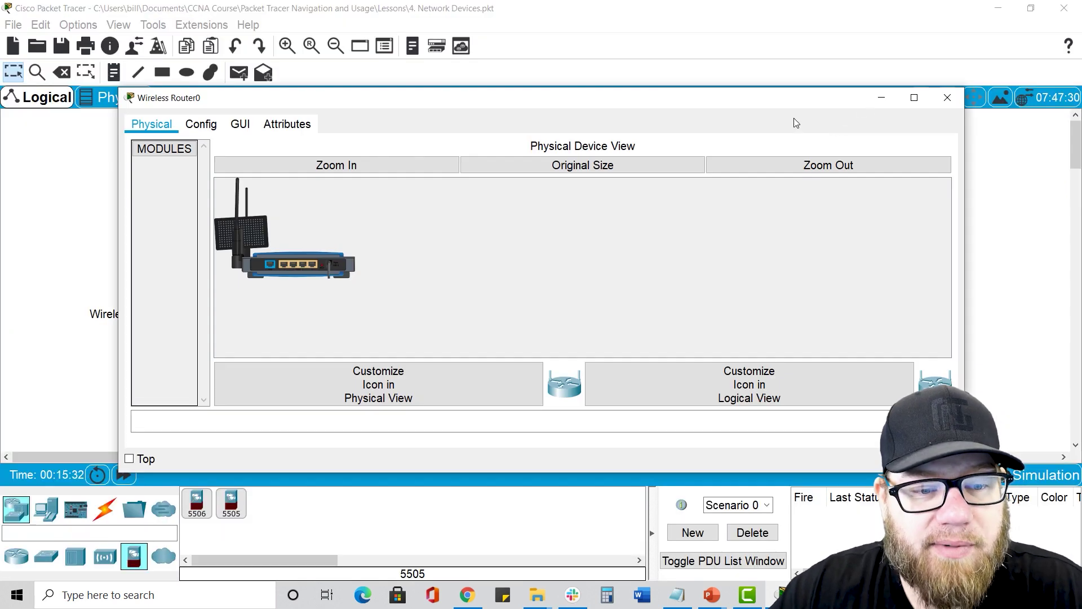
- Maximize Wireless Router0, zoom its picture, and browse its algorithm, Internet, LAN and wireless config pages
click(914, 97)
click(186, 74)
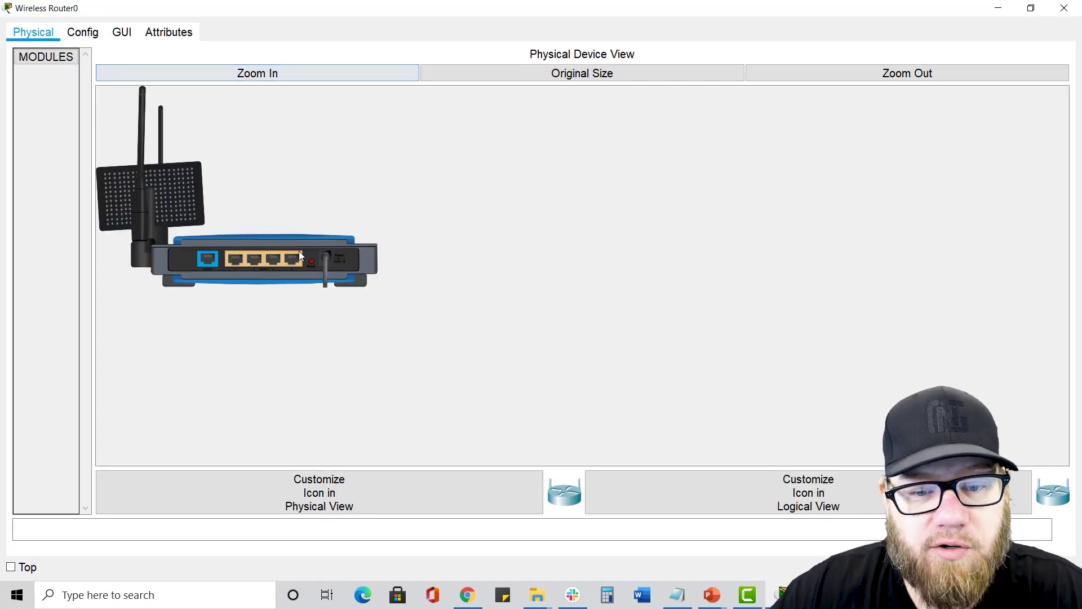
click(83, 32)
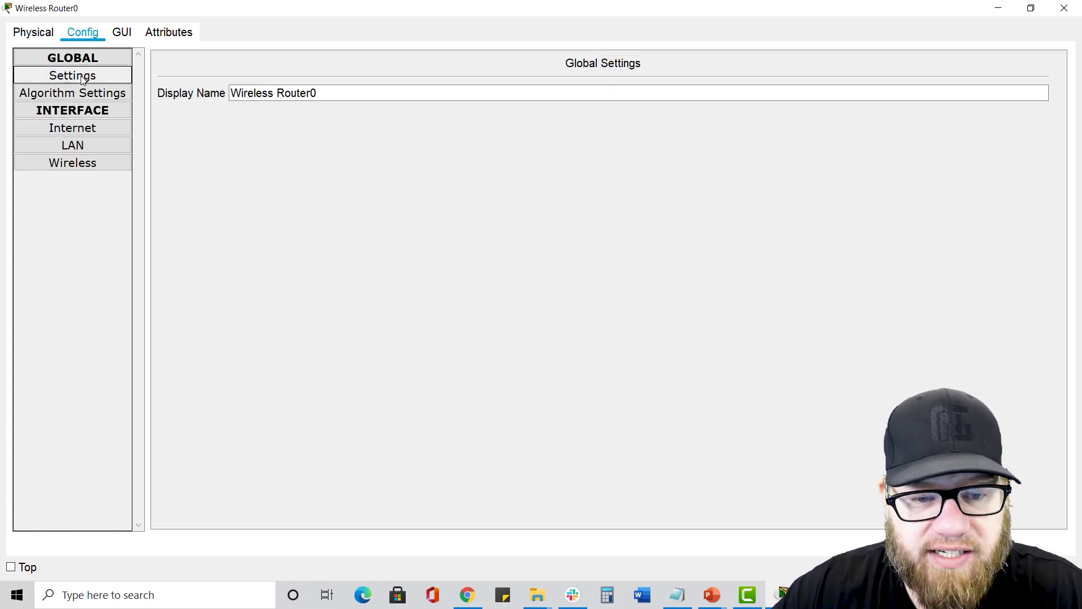
click(73, 93)
click(81, 132)
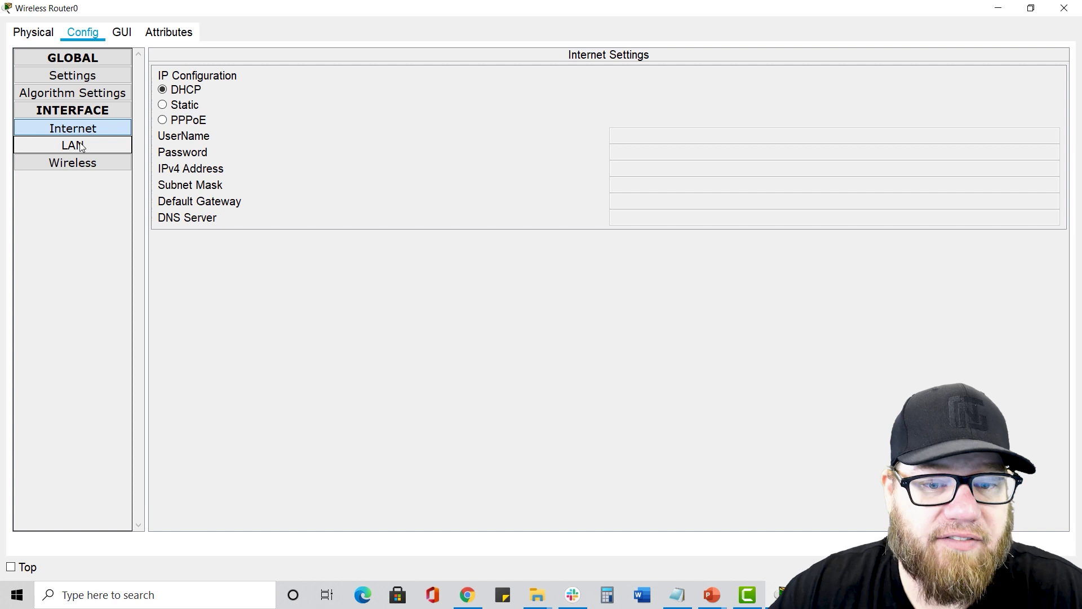
click(79, 143)
click(85, 165)
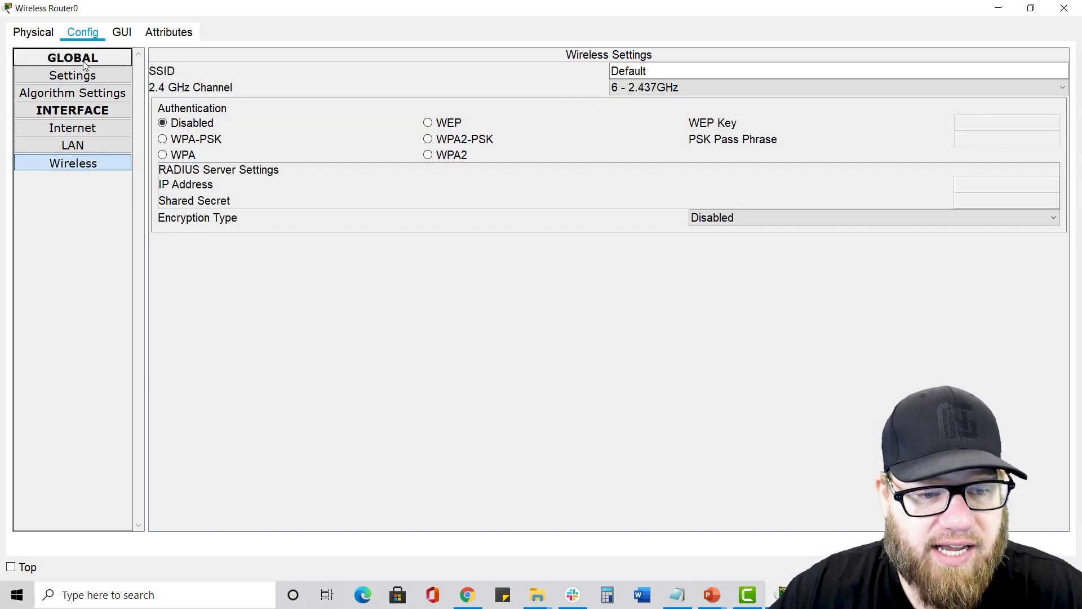
- Save the settings on the router's web-based Basic Setup page
click(123, 35)
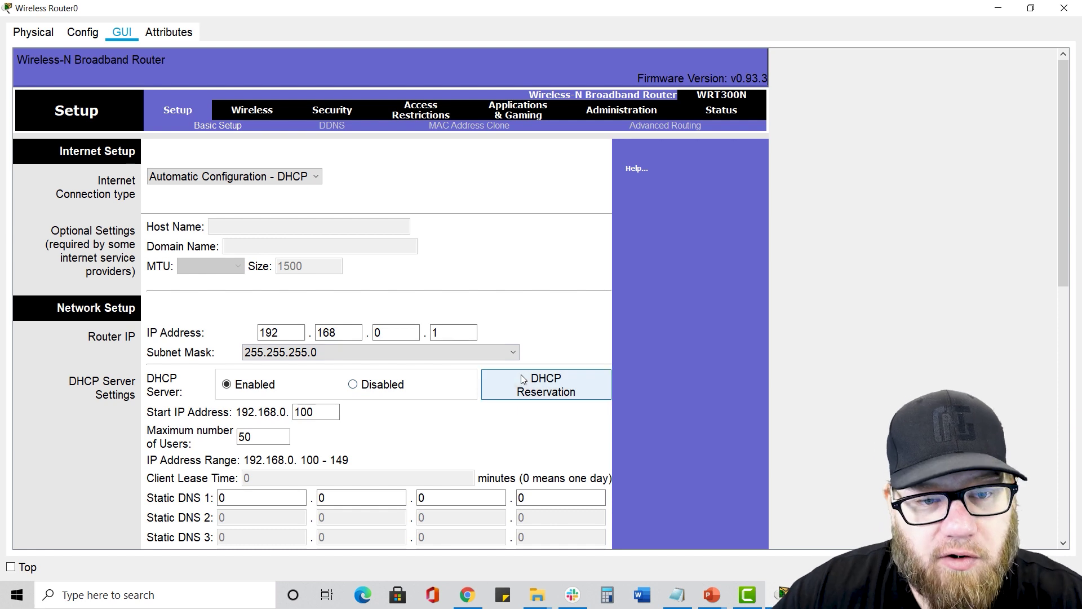
scroll(569, 389, down, 10)
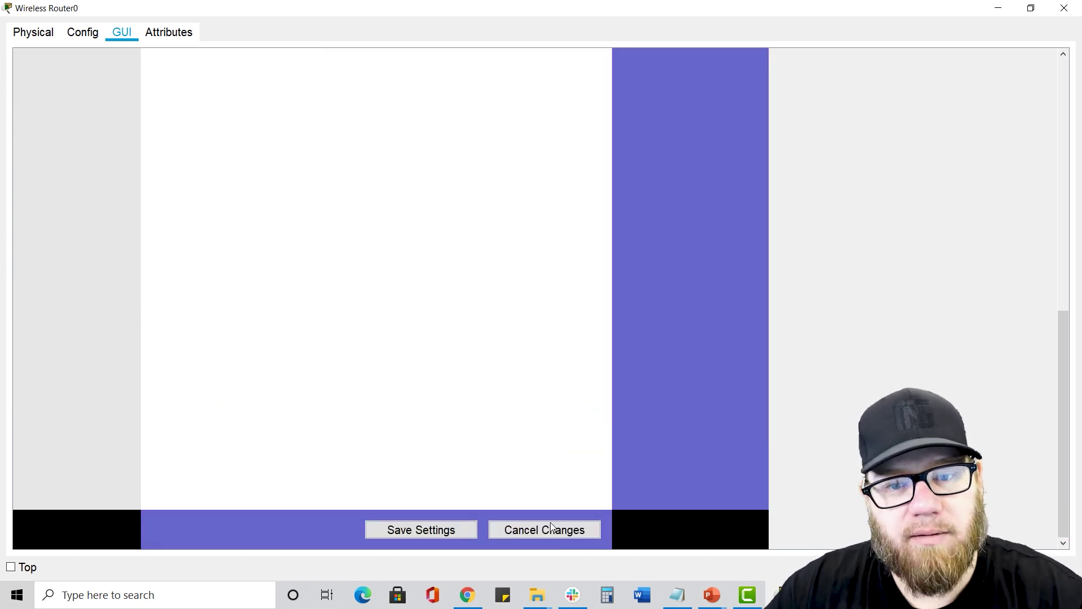
click(435, 533)
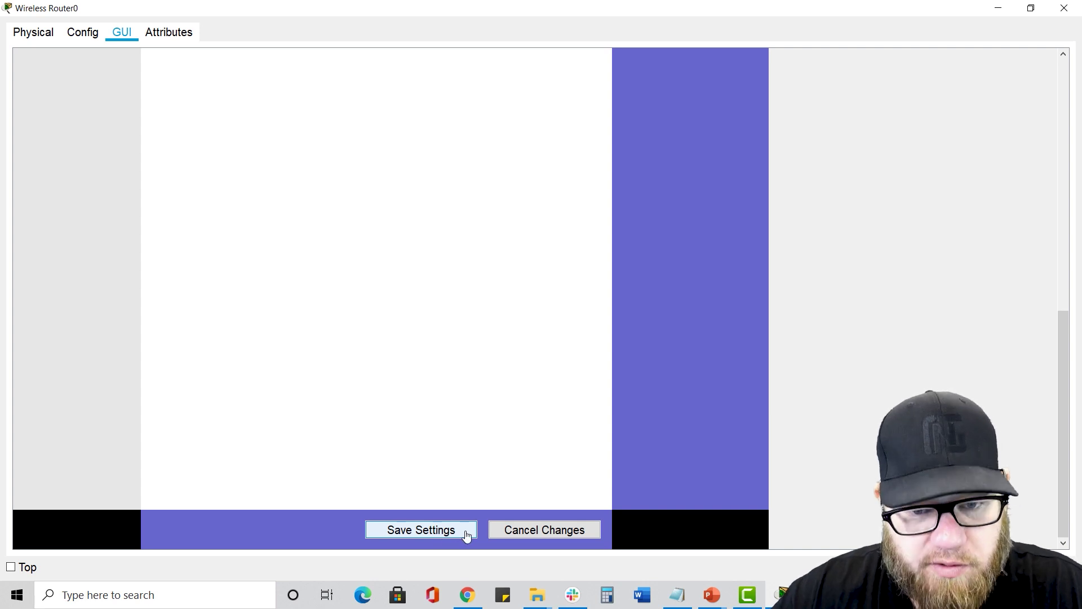